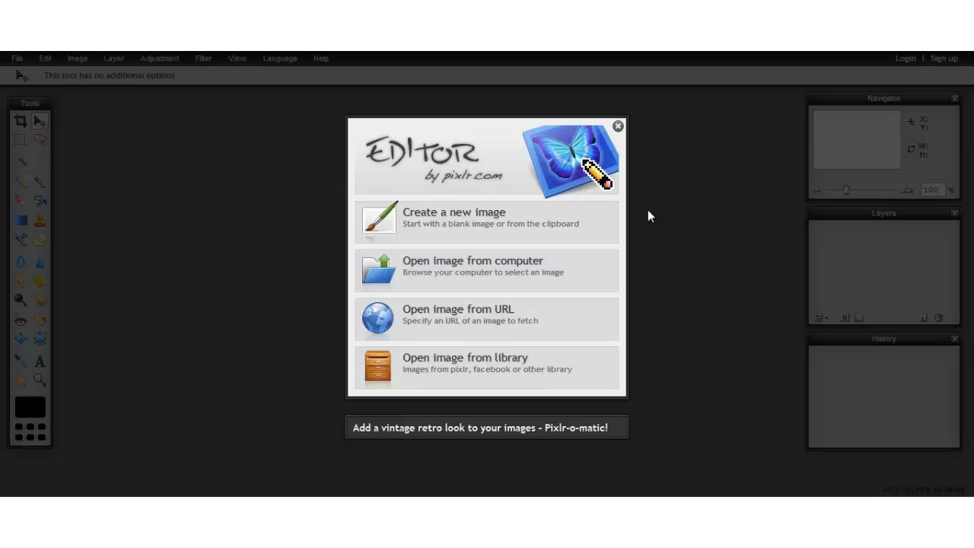
Open the beach pier photo 277452_84391_Fotolia_980882_Subscription_L from the computer and enlarge its image window to show the whole picture
click(553, 273)
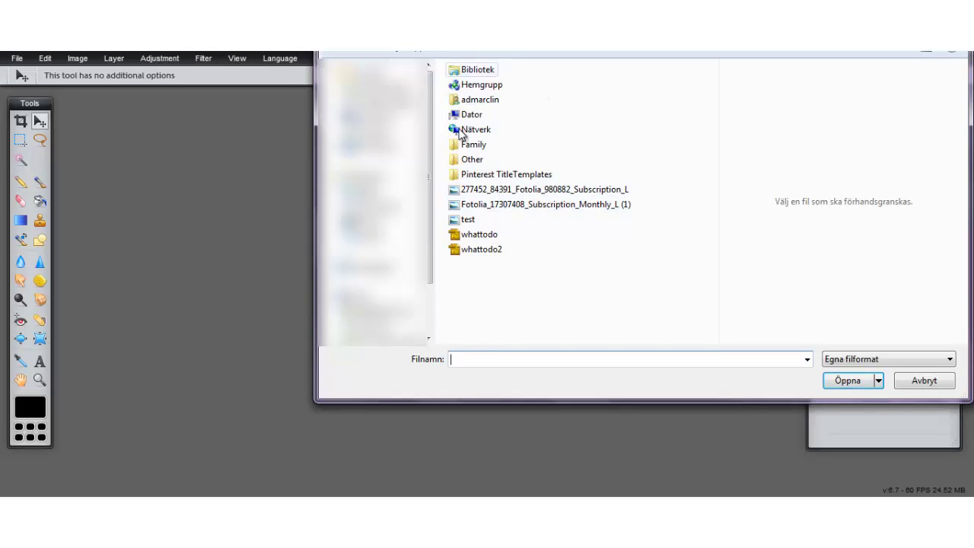
click(497, 192)
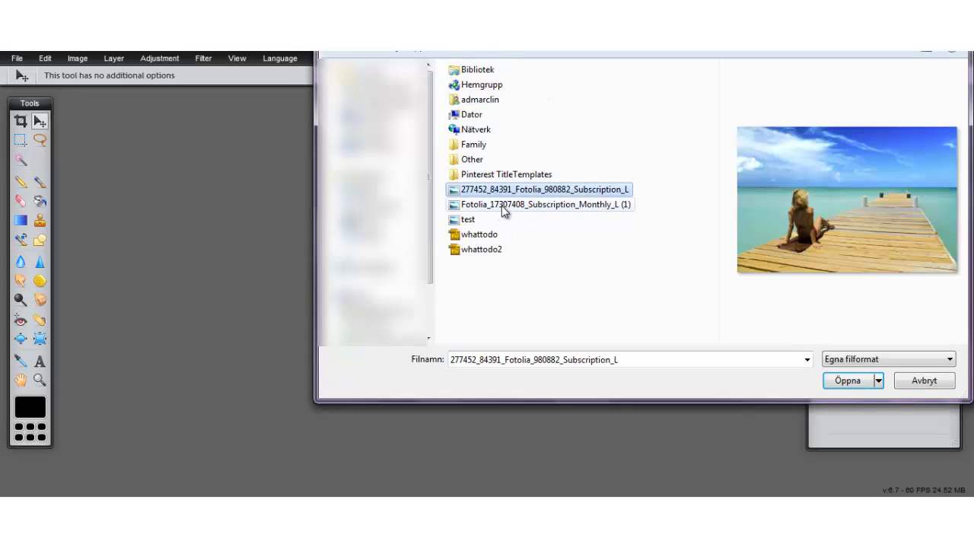
click(504, 205)
click(494, 220)
click(494, 235)
click(491, 245)
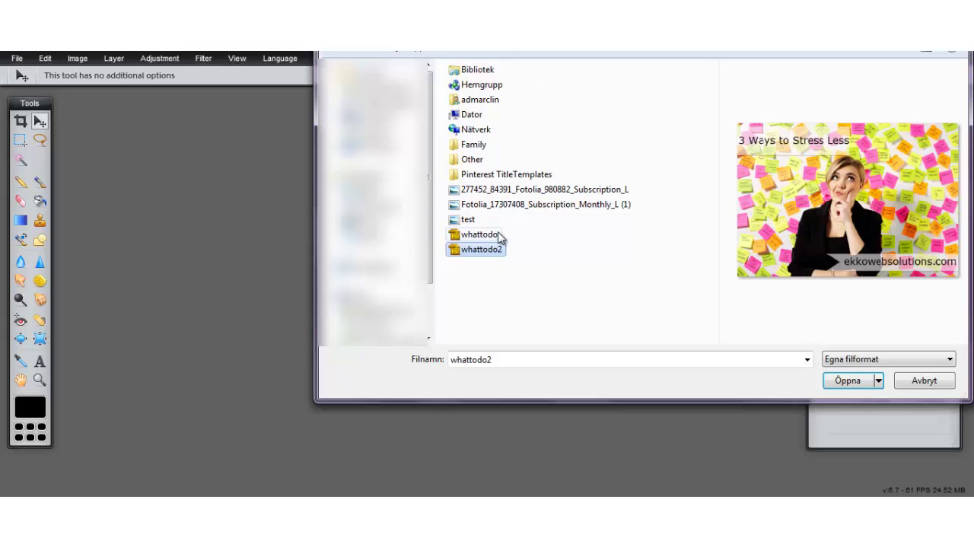
click(518, 192)
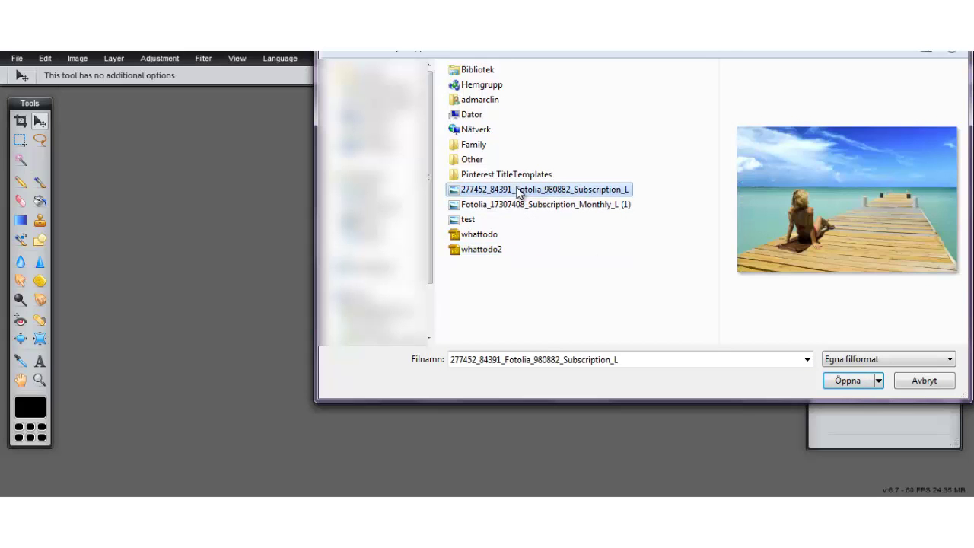
click(847, 381)
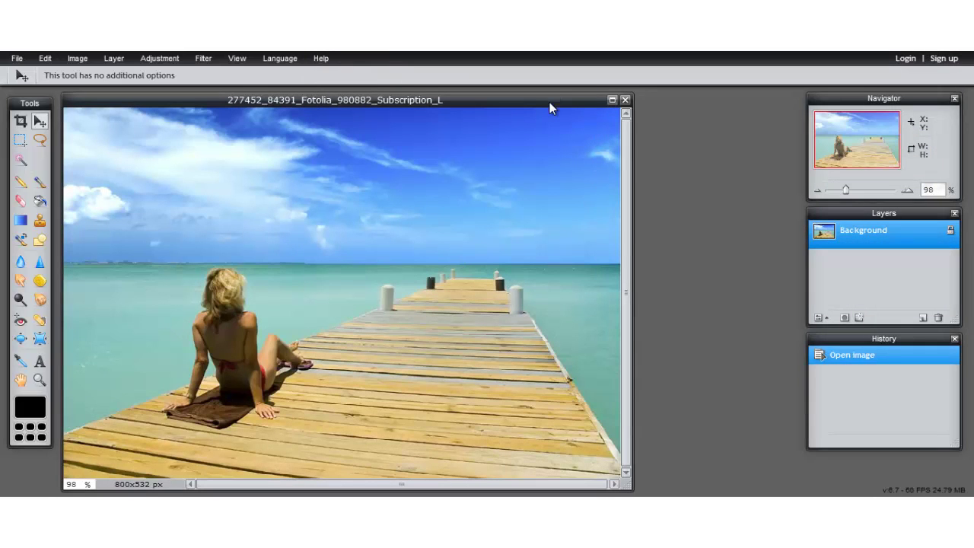
drag(553, 102, 563, 99)
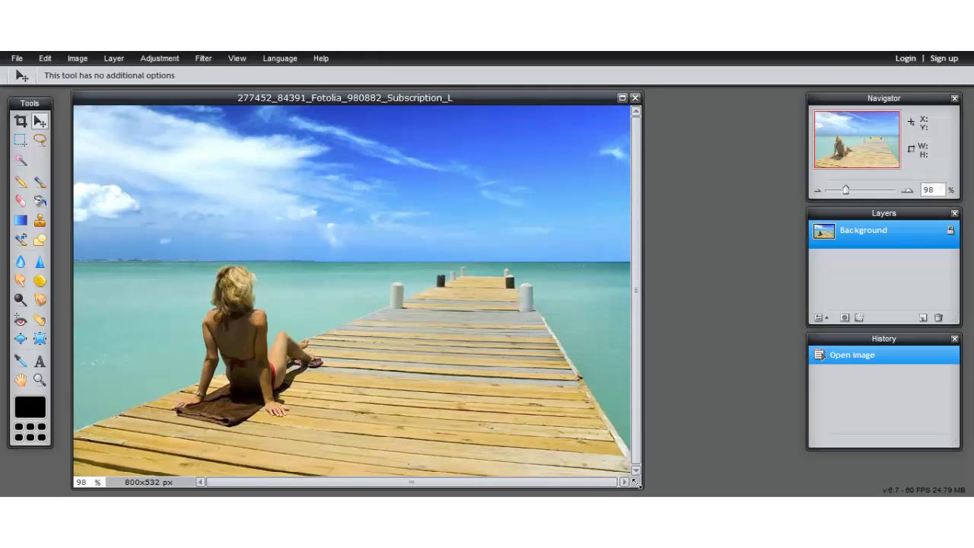
drag(636, 483, 704, 493)
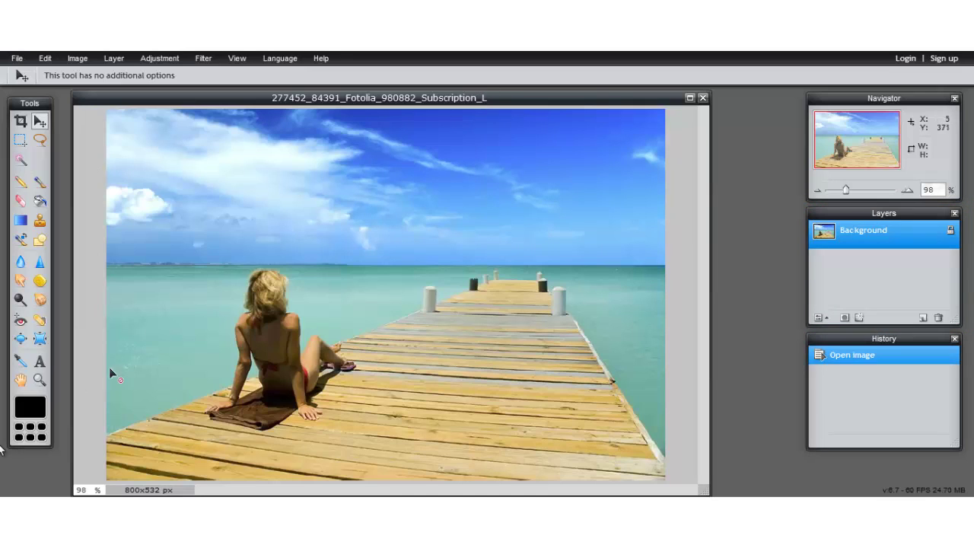
Add the text "3 Places You Need To Go!" over the sky in the photo
click(40, 362)
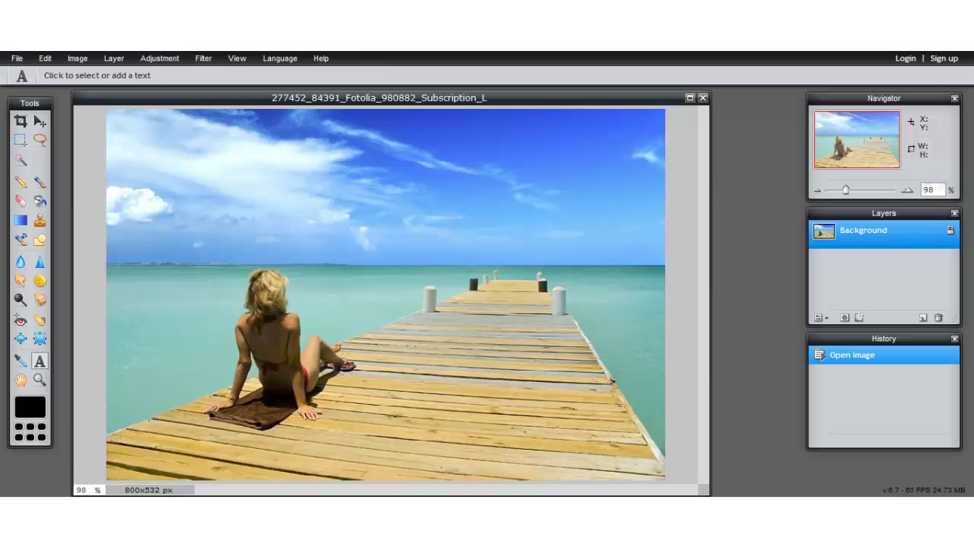
click(220, 160)
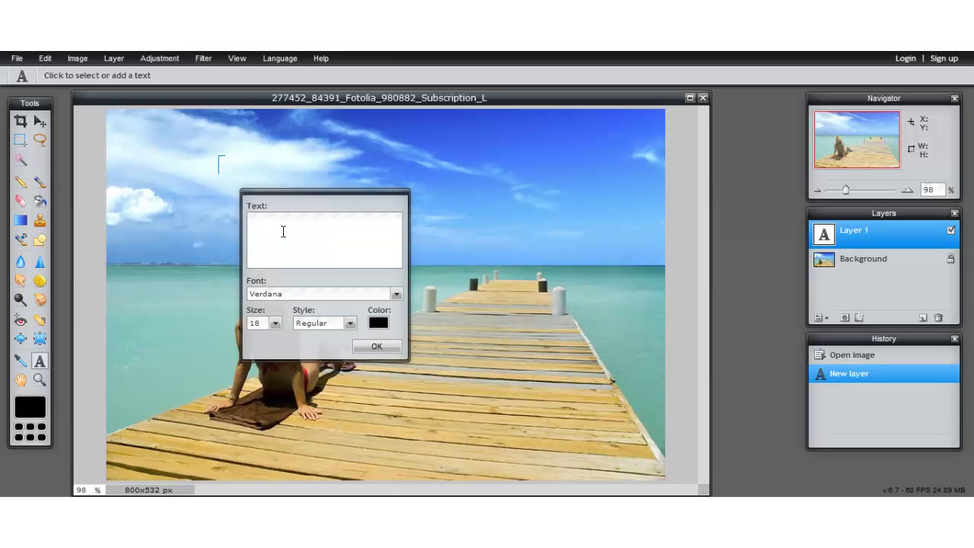
text(3 Places You Need)
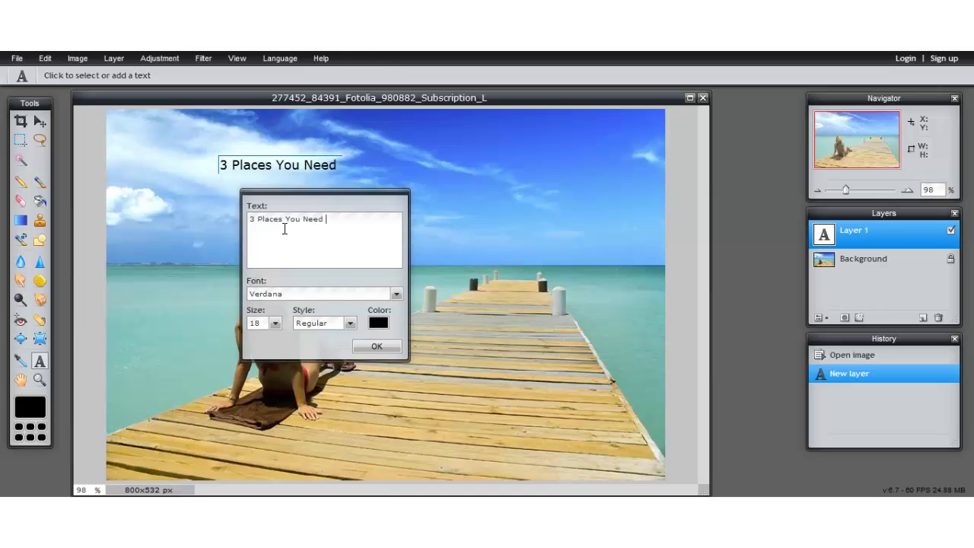
text( To Go!)
Preview the available fonts on the title text, from the Adobe fonts through to Gentium Book Basic, keeping Verdana
click(395, 293)
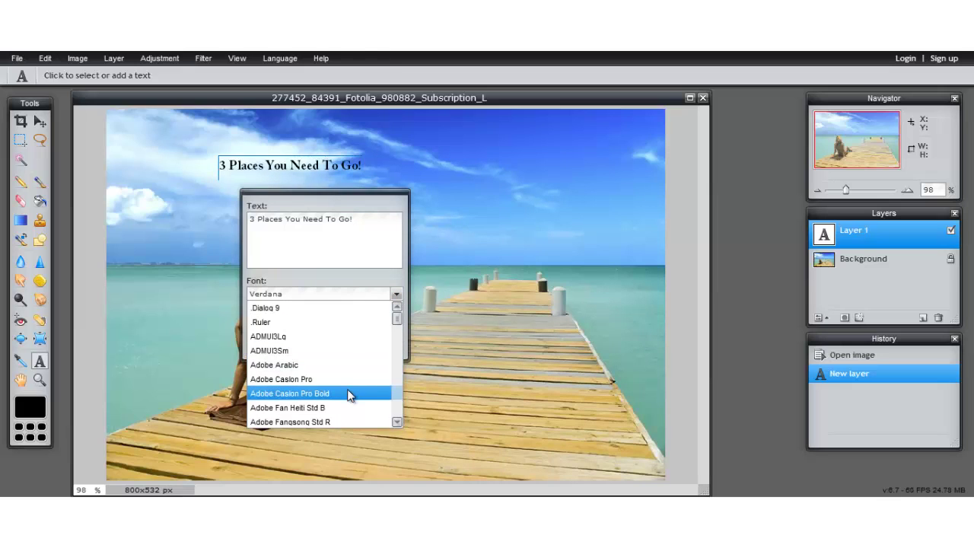
scroll(348, 404, down, 2)
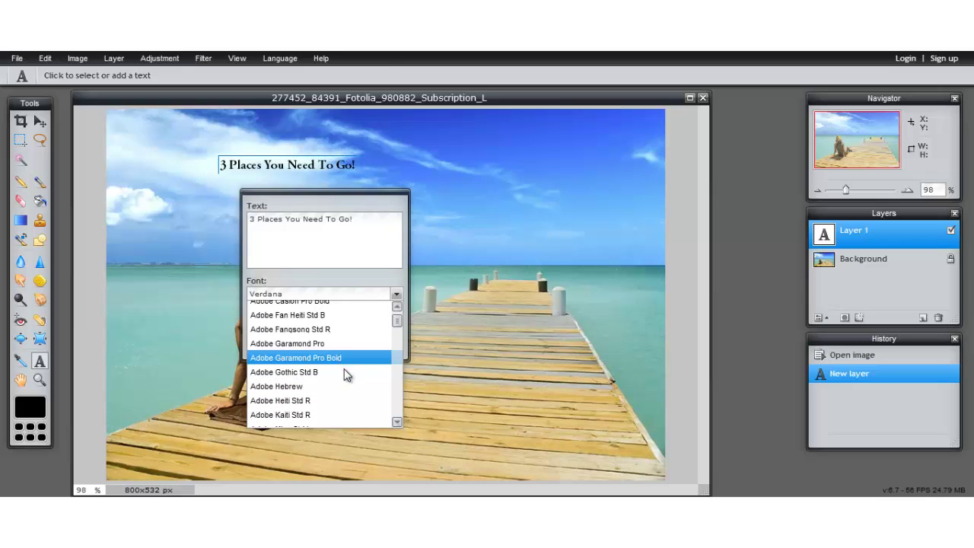
scroll(350, 387, down, 4)
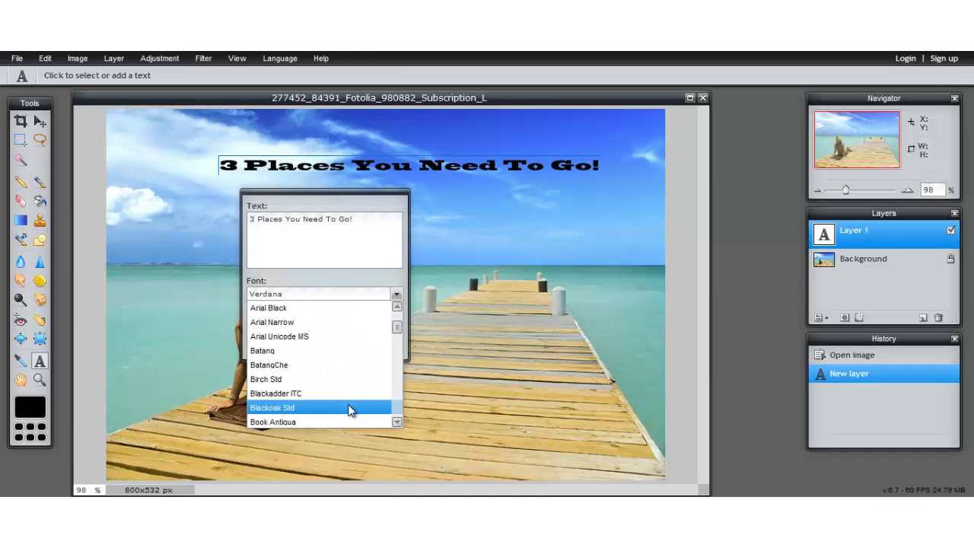
scroll(350, 407, down, 5)
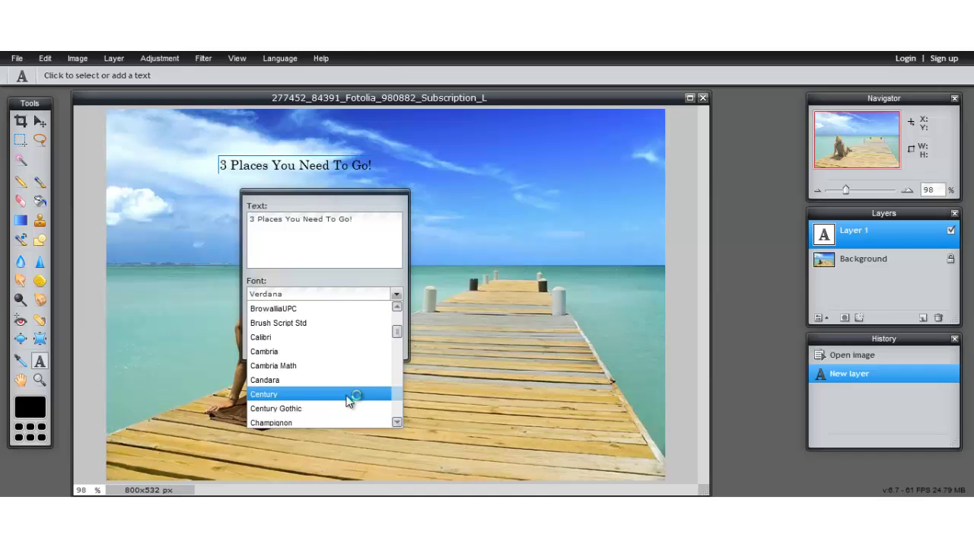
scroll(342, 380, down, 2)
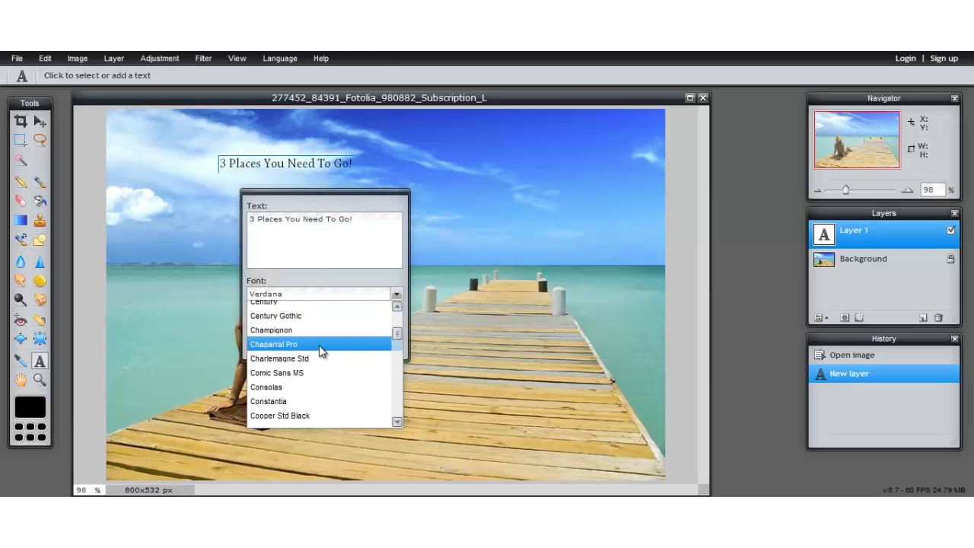
scroll(320, 350, down, 10)
scroll(324, 358, down, 15)
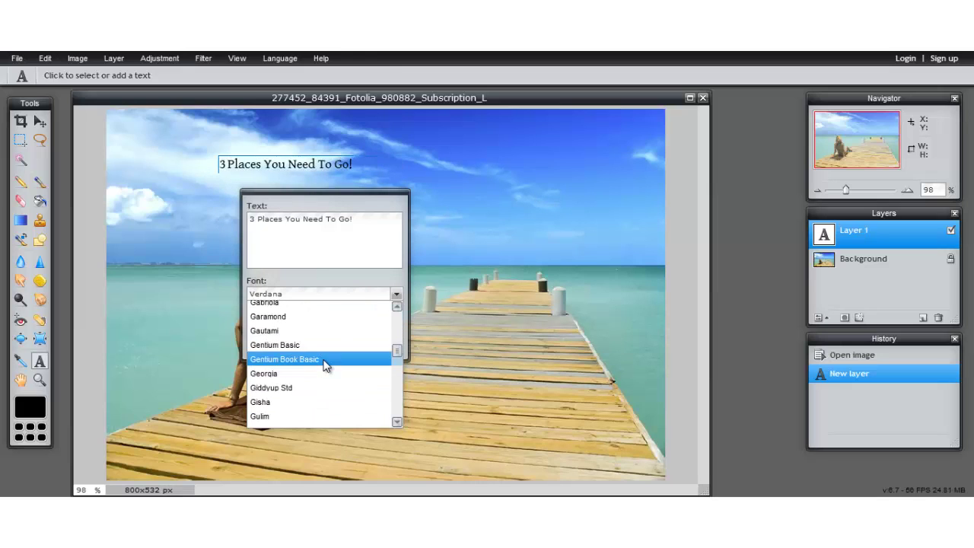
click(399, 293)
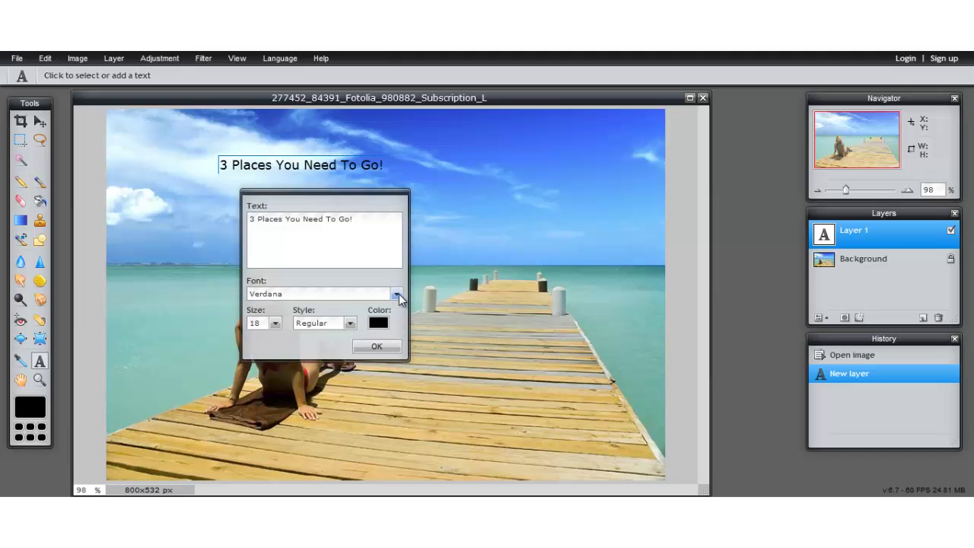
Set the title text's size to 30 and its style to Bold
click(276, 324)
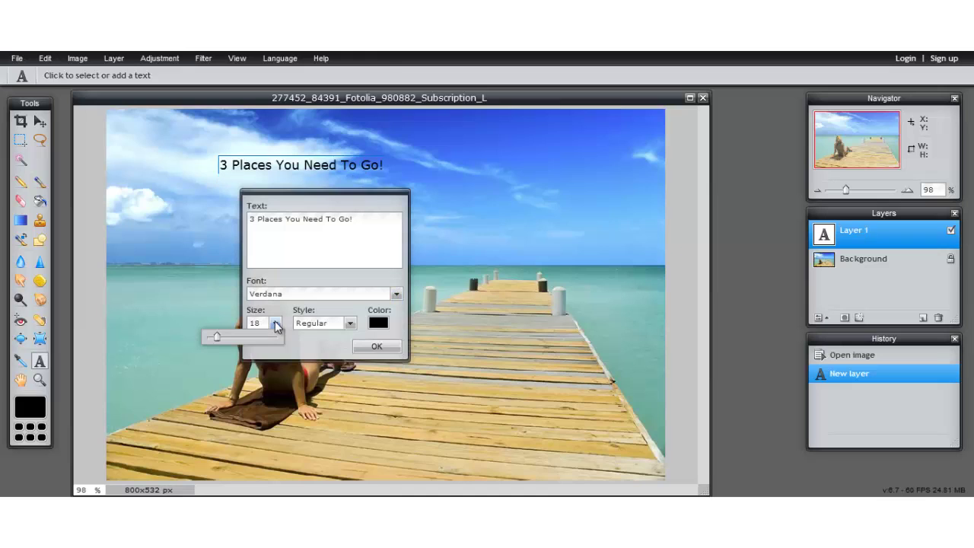
click(235, 338)
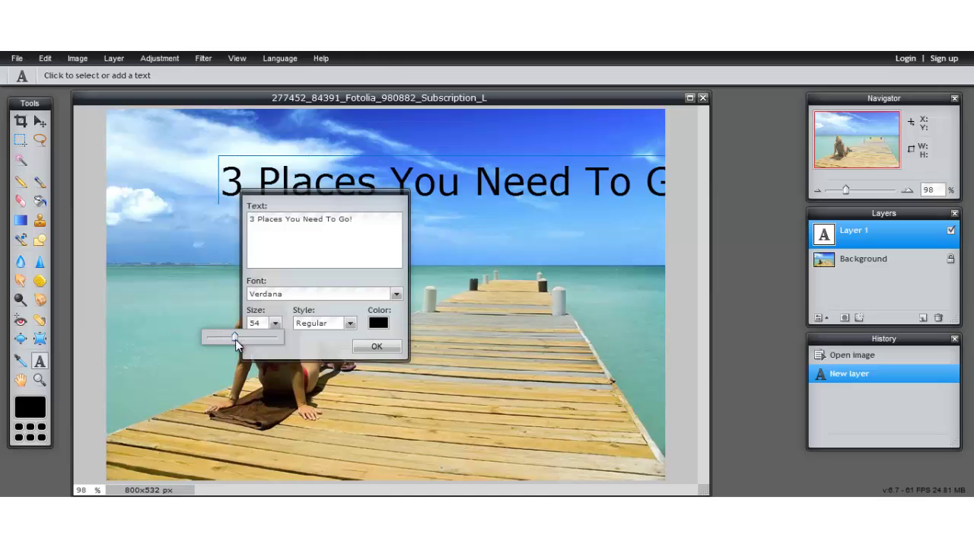
drag(236, 339, 221, 338)
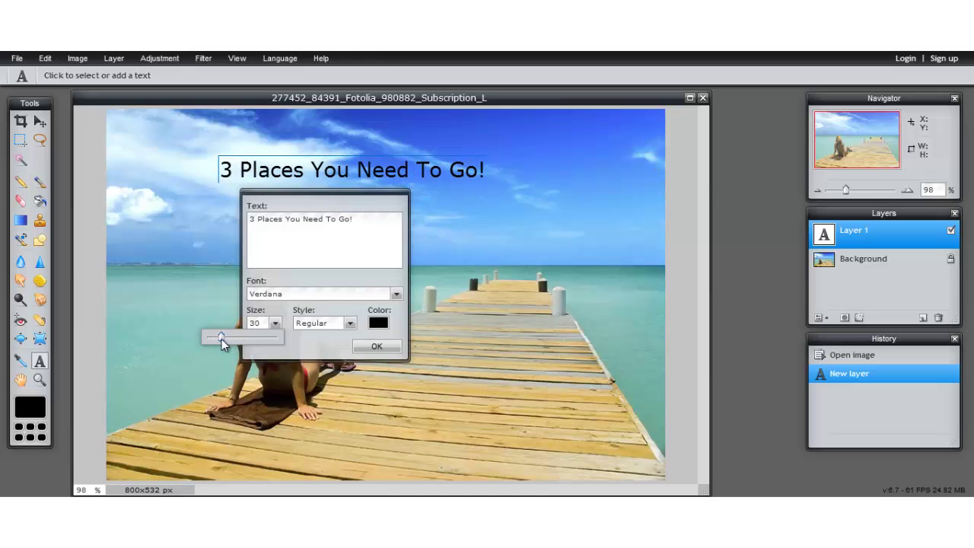
click(350, 323)
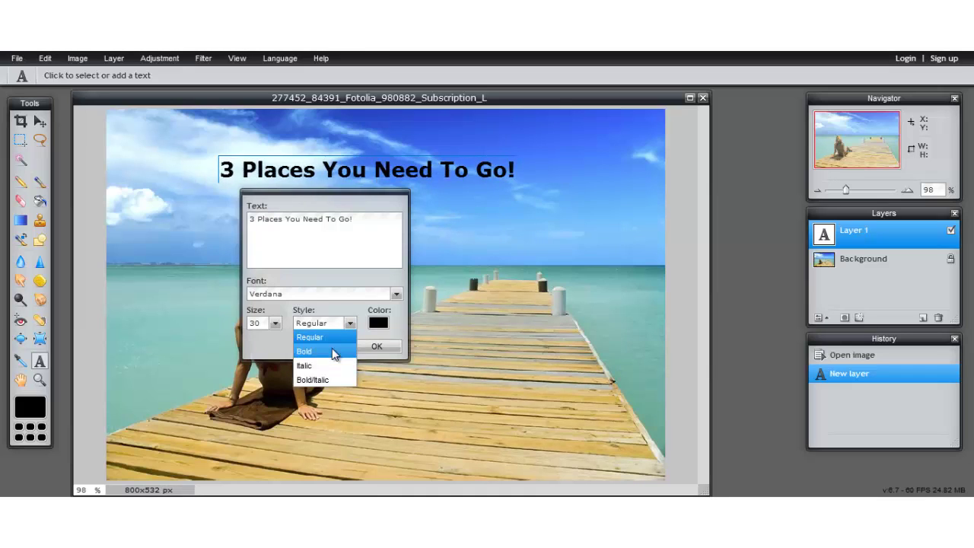
click(332, 351)
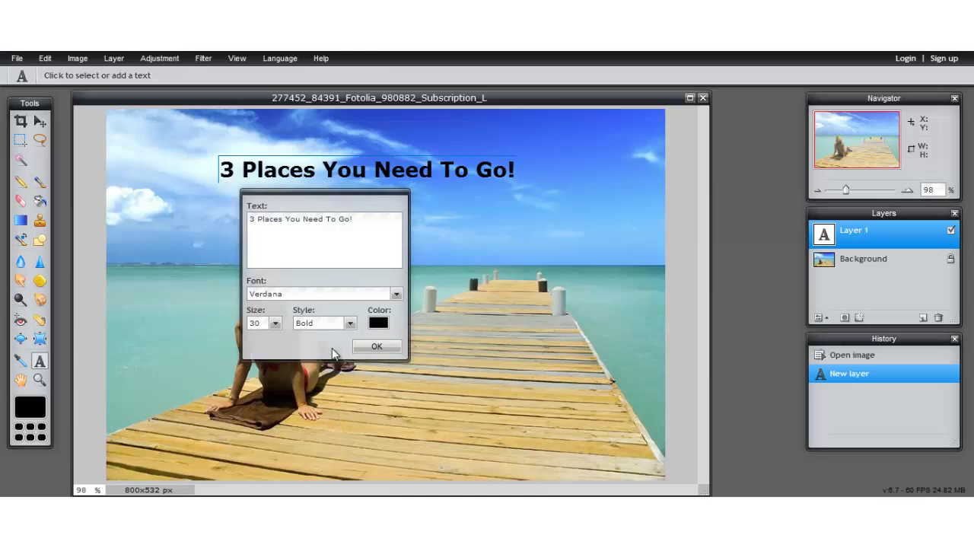
Try purple 9b79d1 and green 9bd179 as the title's text color, and return it to black
click(377, 323)
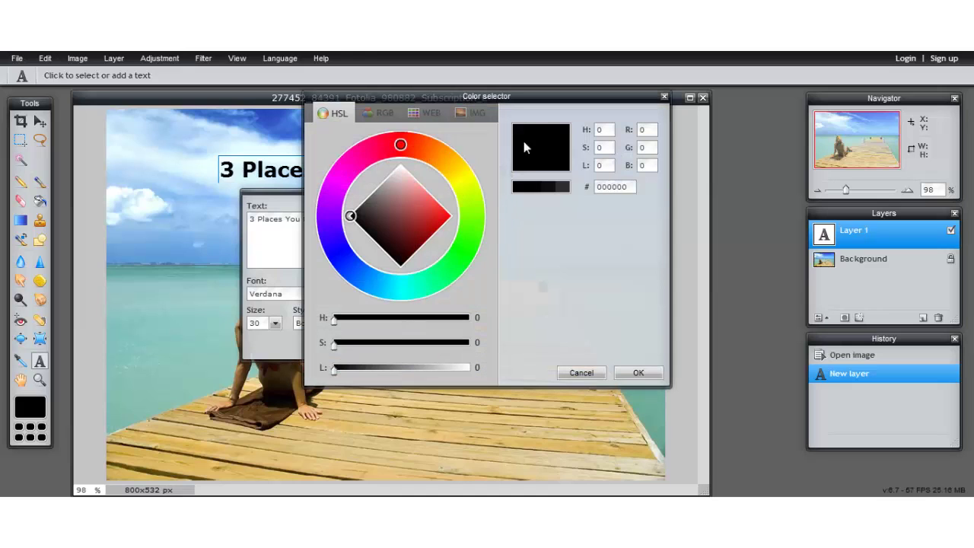
click(365, 158)
click(333, 192)
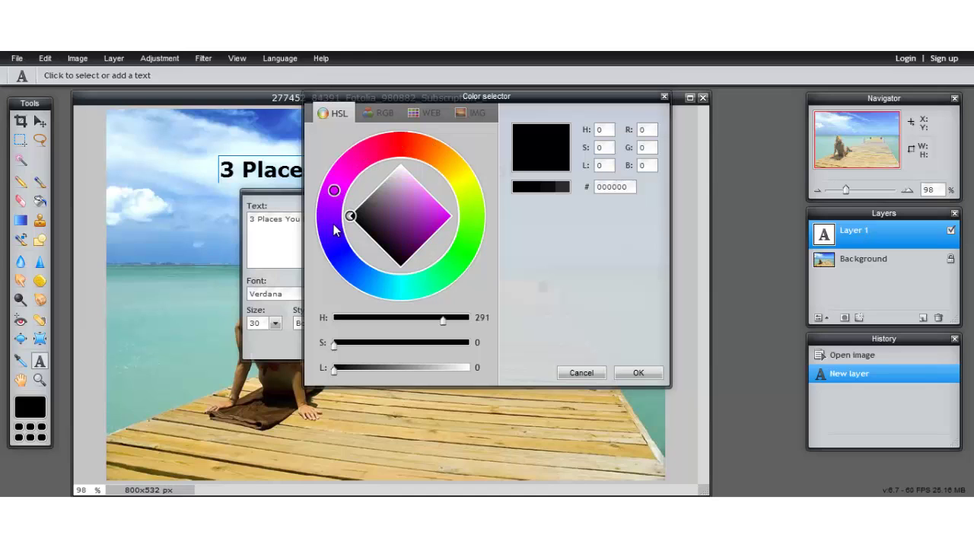
click(333, 224)
mouse_move(389, 226)
mouse_down()
mouse_move(392, 204)
mouse_move(413, 196)
mouse_up()
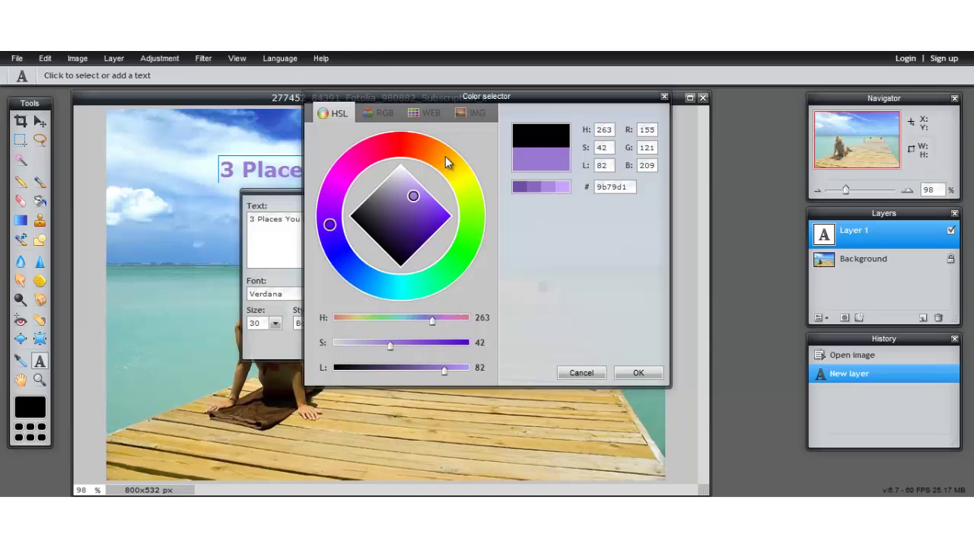
mouse_move(445, 156)
mouse_down()
mouse_move(425, 147)
mouse_move(458, 168)
mouse_move(467, 192)
mouse_move(473, 219)
mouse_move(461, 268)
mouse_move(389, 302)
mouse_move(330, 278)
mouse_move(327, 209)
mouse_move(357, 147)
mouse_move(428, 142)
mouse_move(466, 184)
mouse_move(481, 227)
mouse_up()
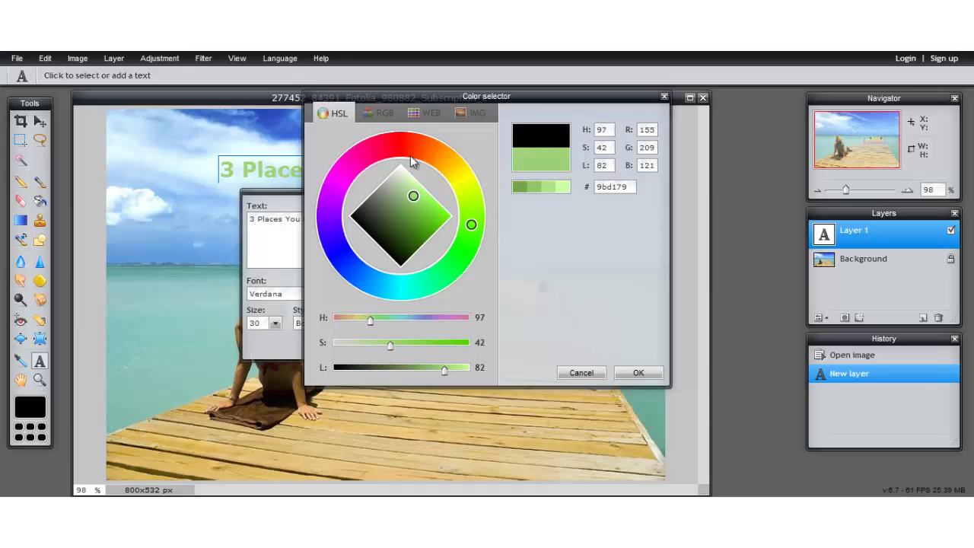
click(532, 137)
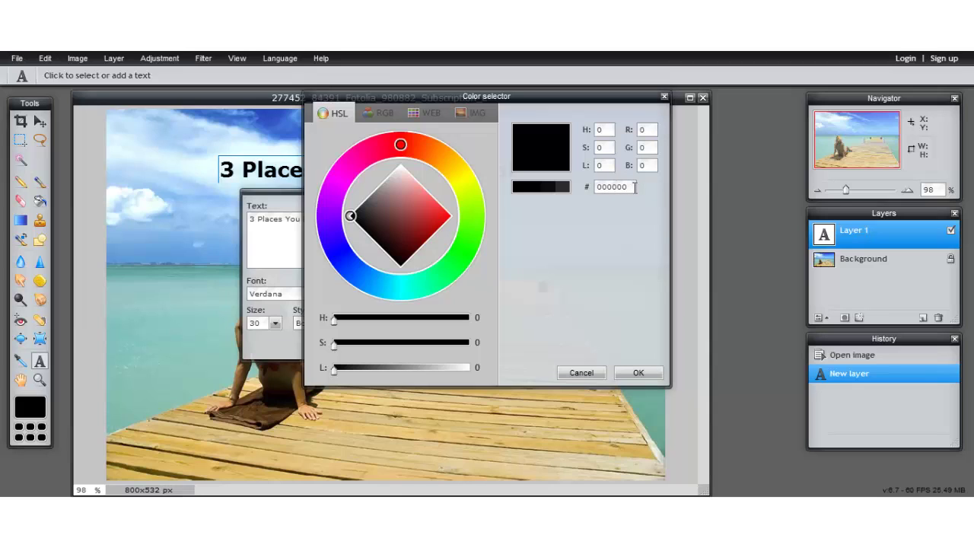
click(638, 373)
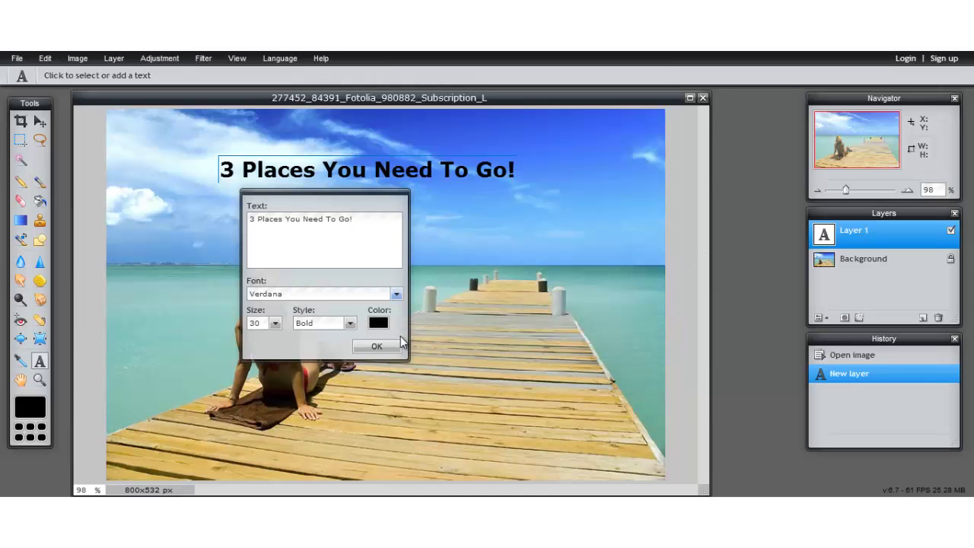
Finish the title text and move its layer to the upper-left corner of the photo
click(377, 347)
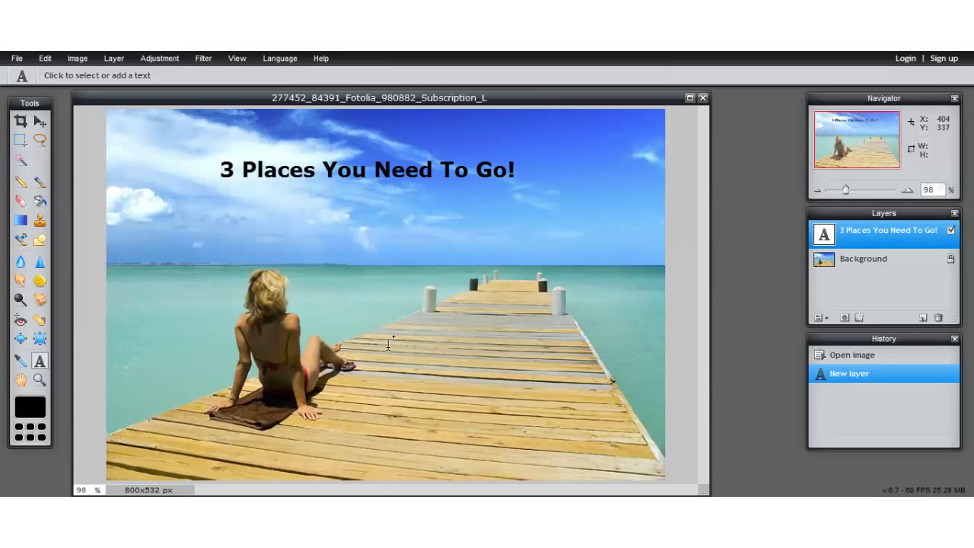
click(879, 259)
click(875, 234)
click(40, 121)
drag(484, 169, 371, 148)
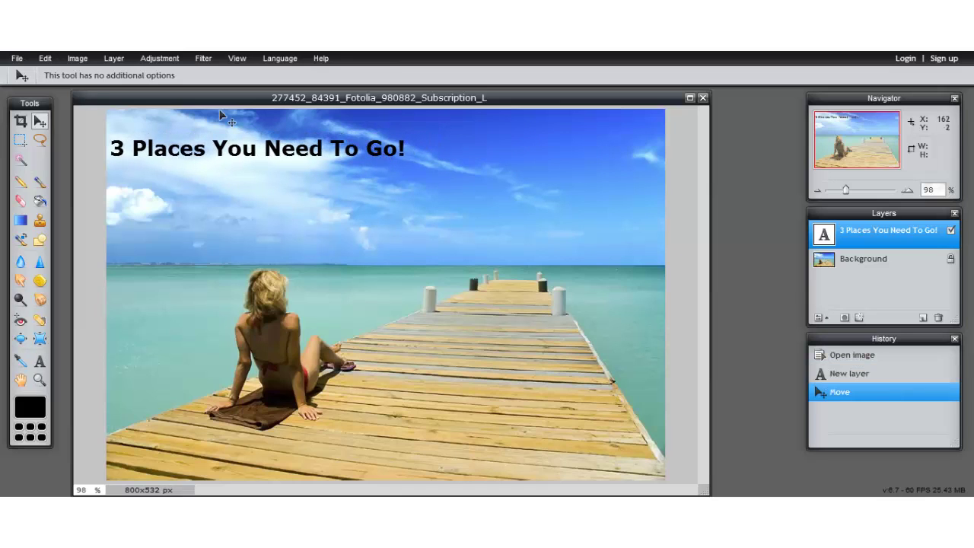
Open the ribbonorange image from the 6Ribbons folder inside Pinterest TitleTemplates
click(17, 58)
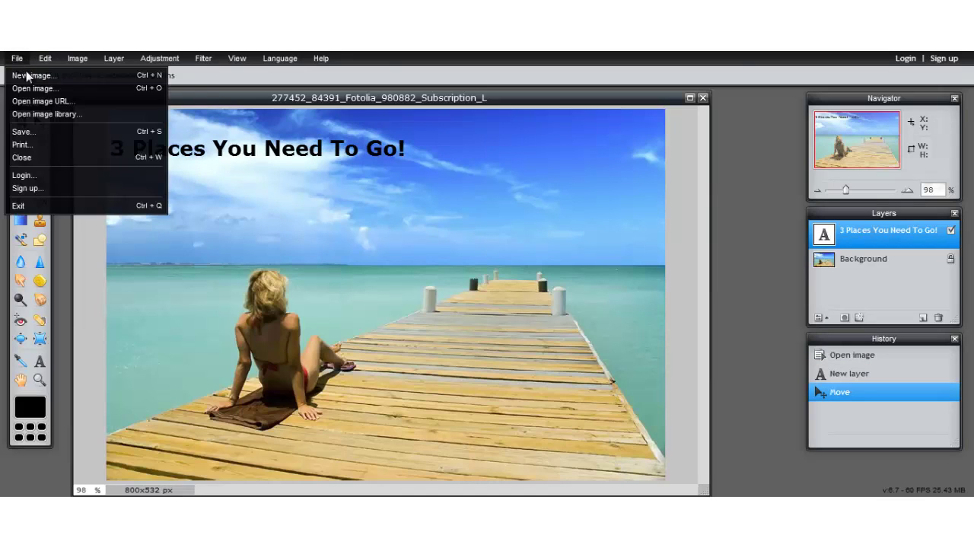
click(61, 90)
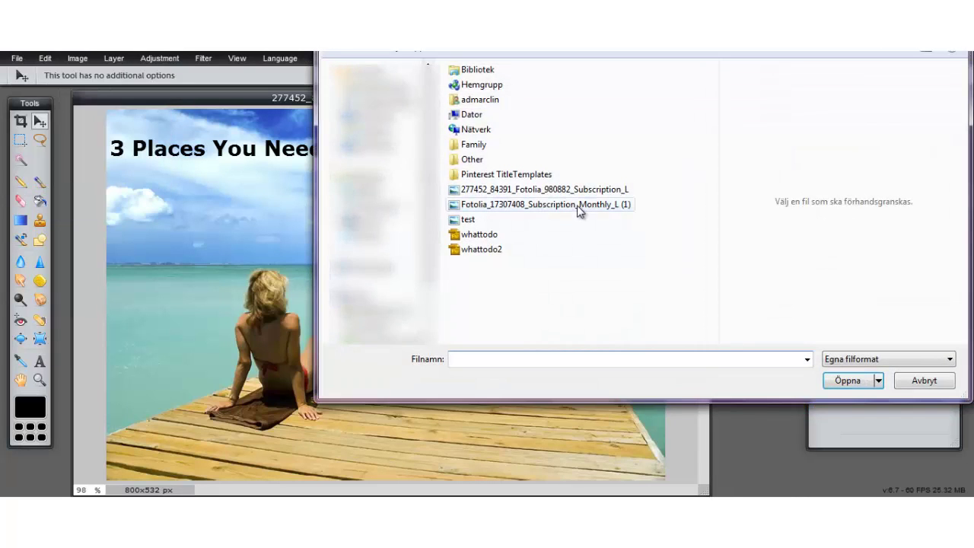
double_click(525, 179)
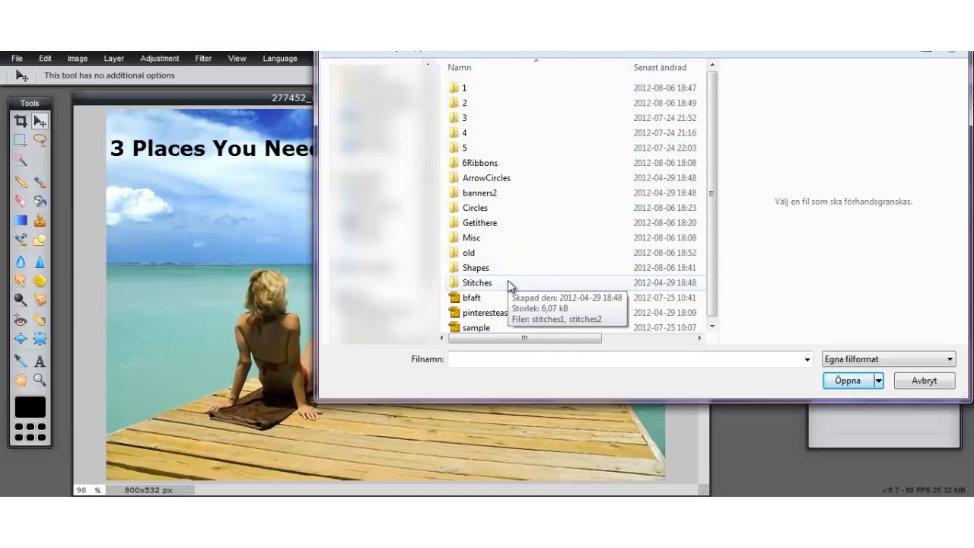
double_click(487, 163)
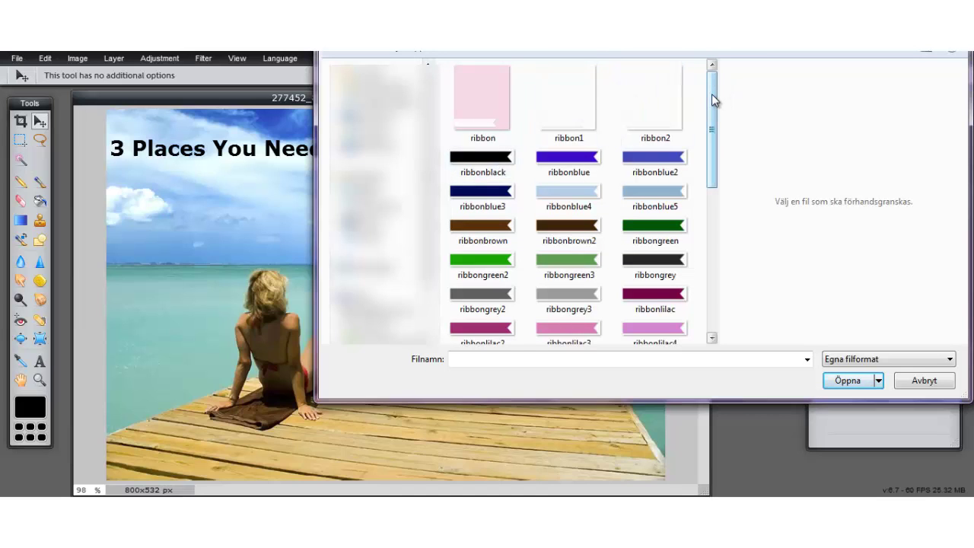
drag(712, 93, 712, 147)
click(515, 219)
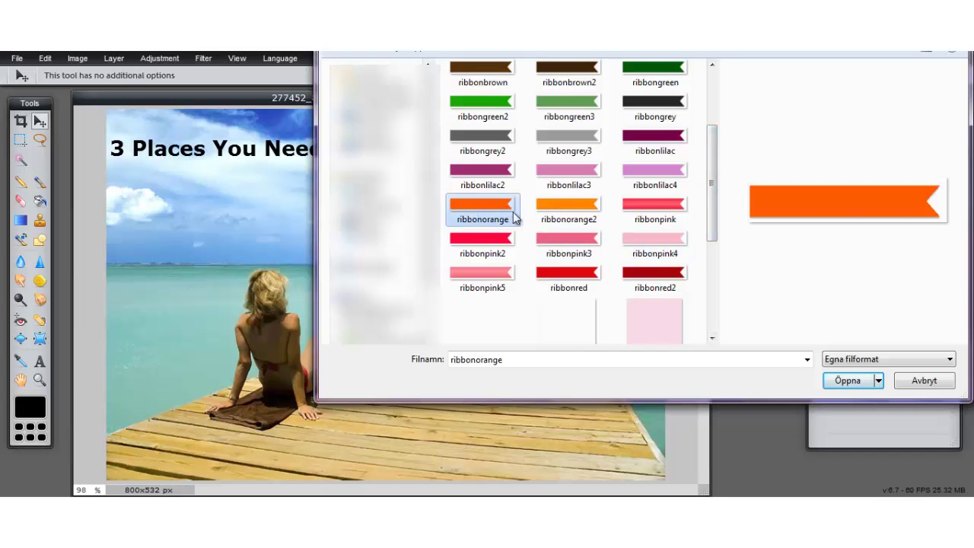
click(848, 382)
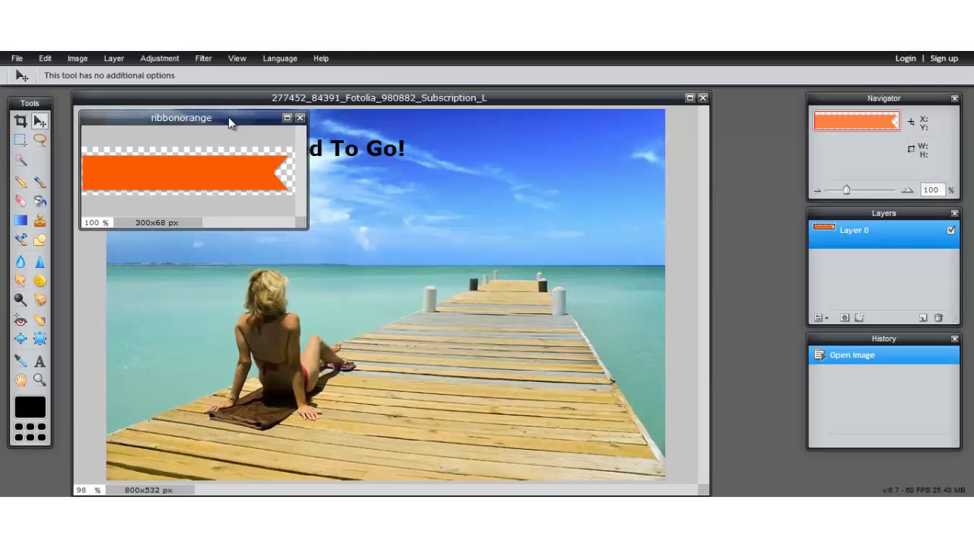
Copy the orange ribbon's layer into the beach photo and place the ribbon just below the title text
drag(228, 117, 408, 166)
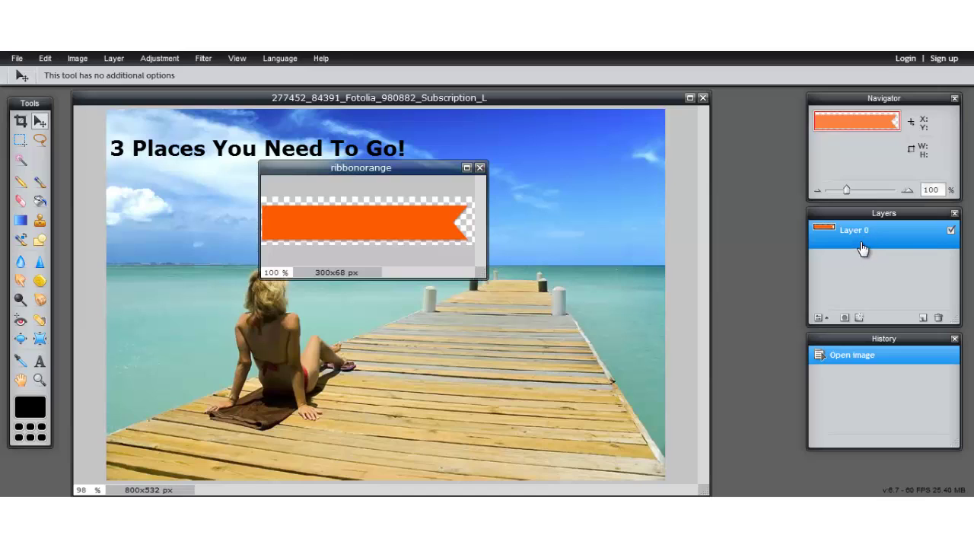
click(635, 101)
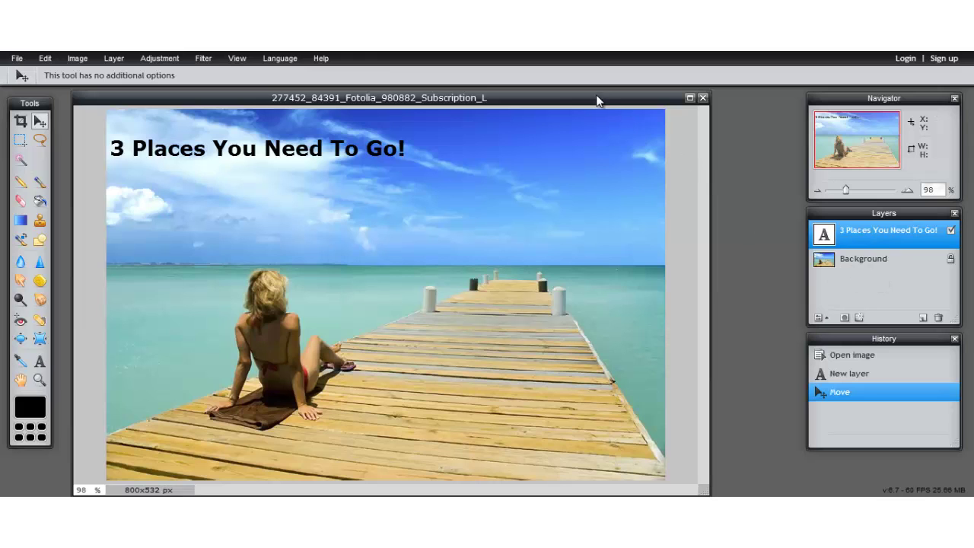
drag(596, 96, 608, 267)
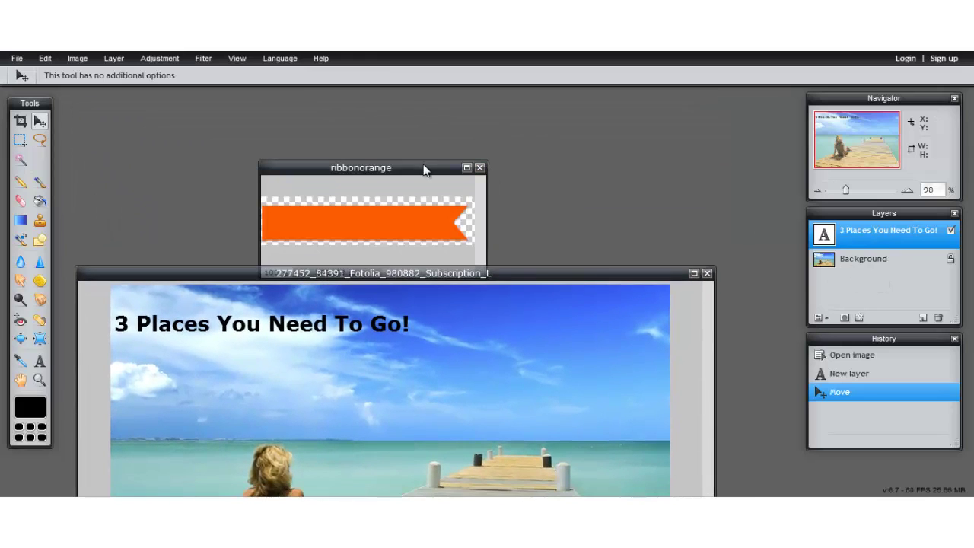
drag(424, 165, 835, 365)
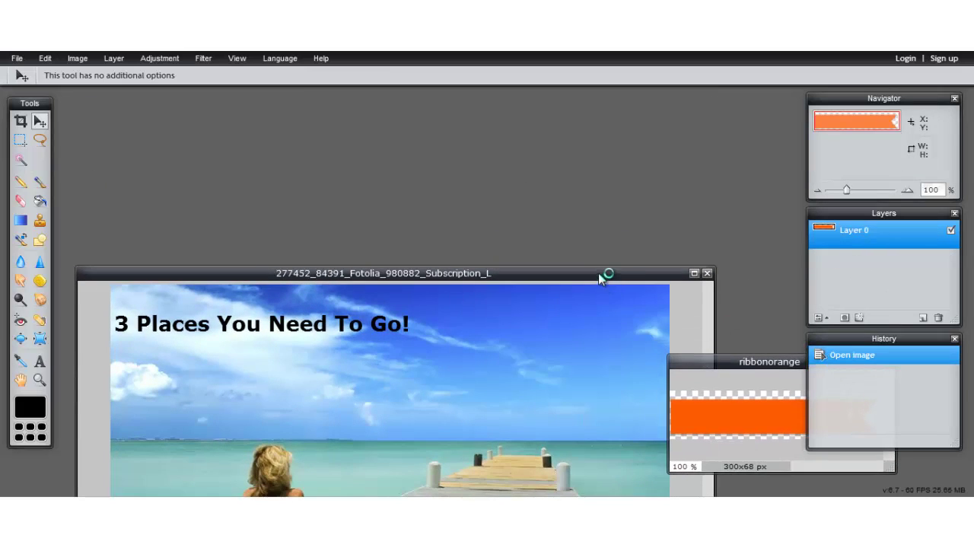
drag(607, 274, 594, 105)
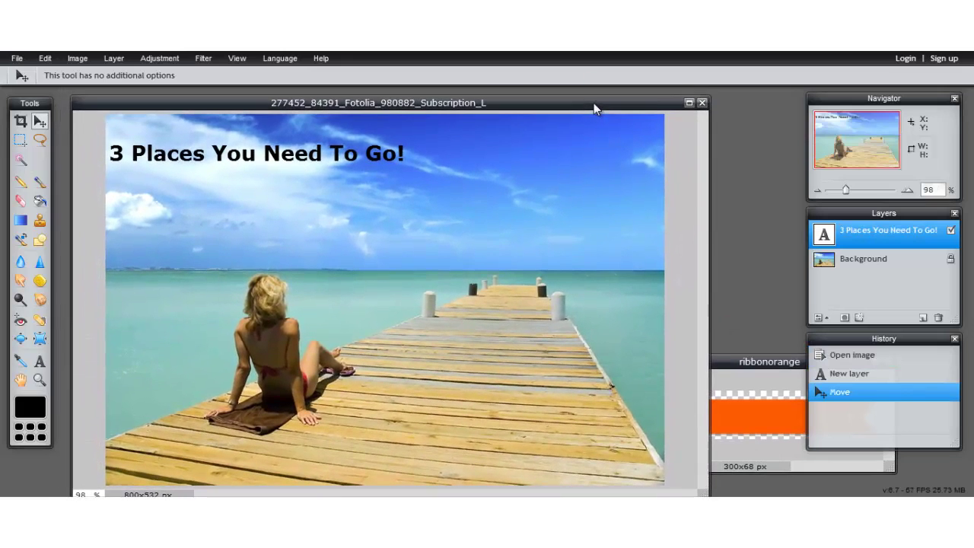
drag(764, 362, 531, 266)
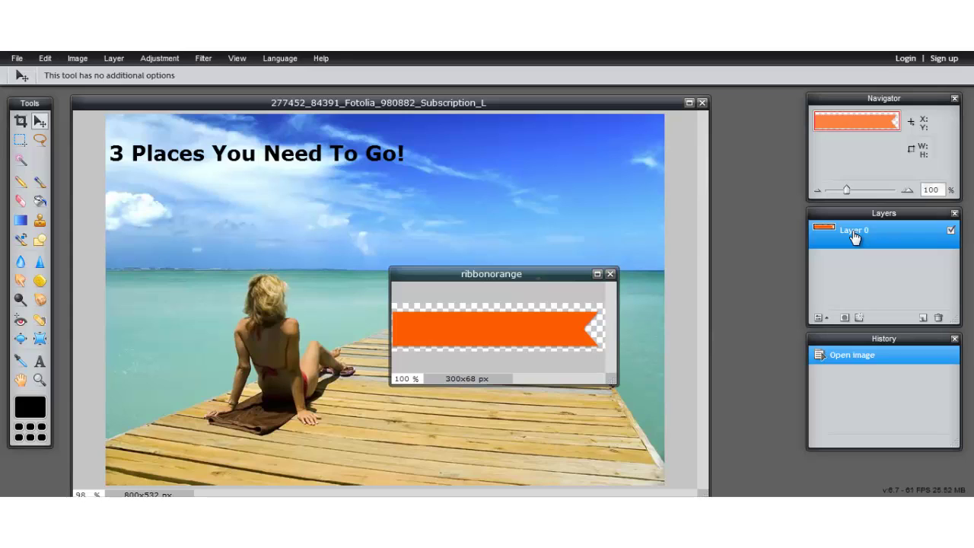
drag(855, 237, 510, 205)
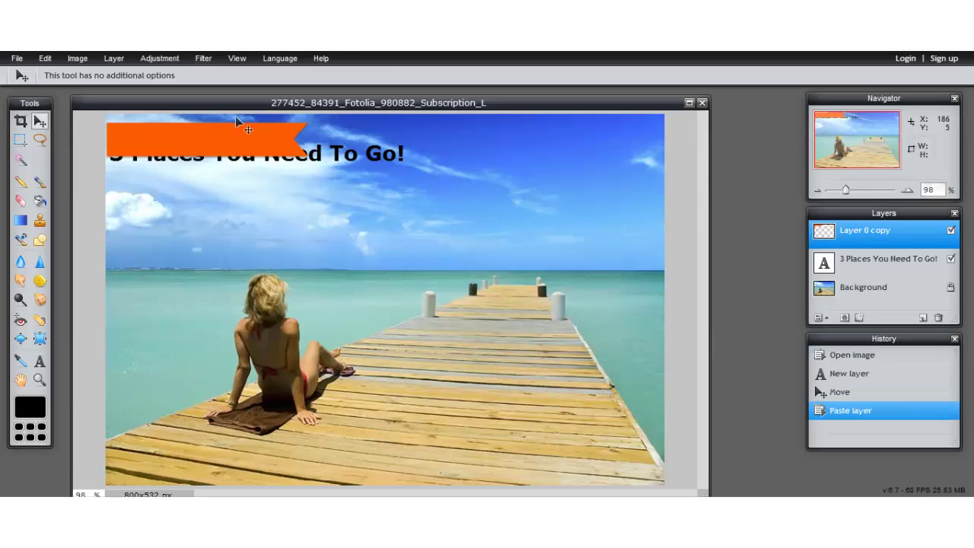
drag(202, 139, 228, 187)
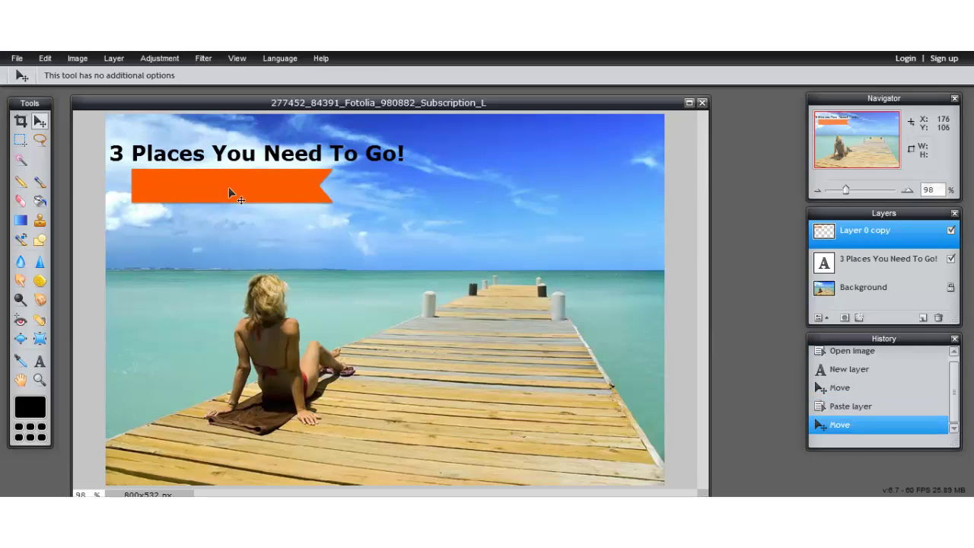
drag(228, 186, 214, 184)
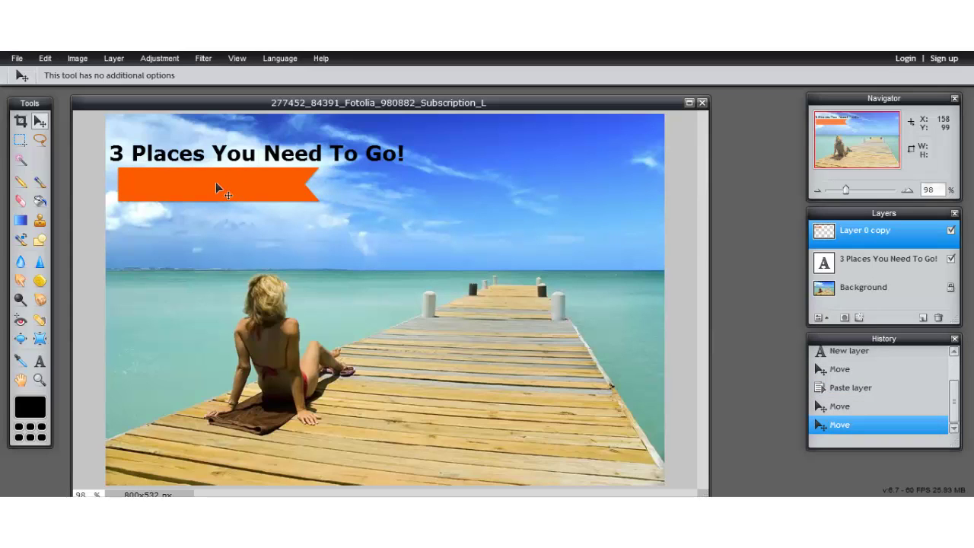
key(ctrl+alt+t)
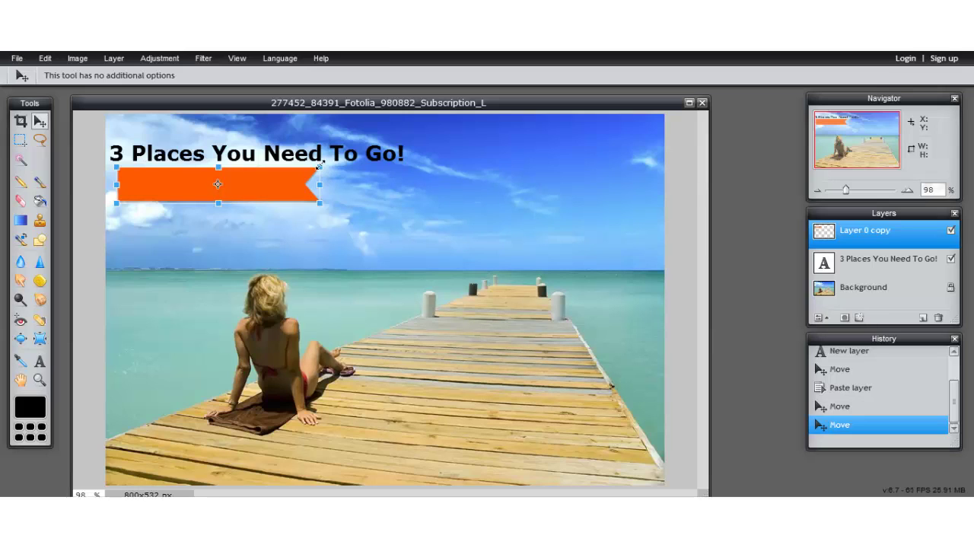
mouse_move(318, 163)
mouse_down()
mouse_move(354, 149)
mouse_move(327, 162)
mouse_up()
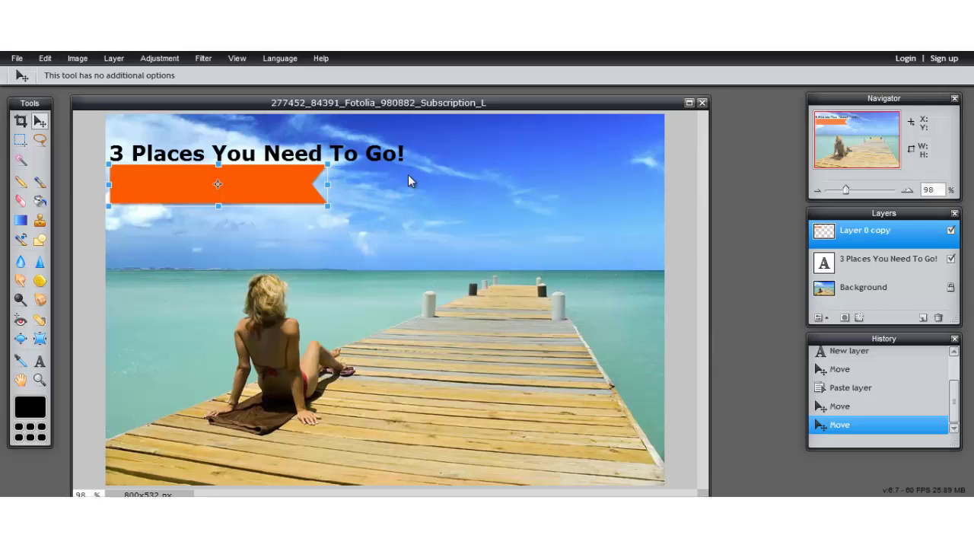
click(879, 259)
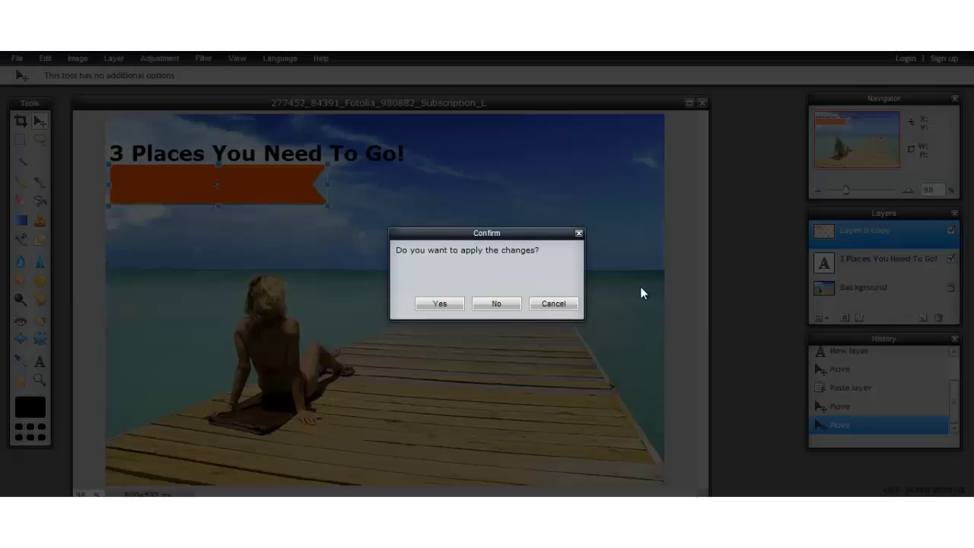
click(497, 303)
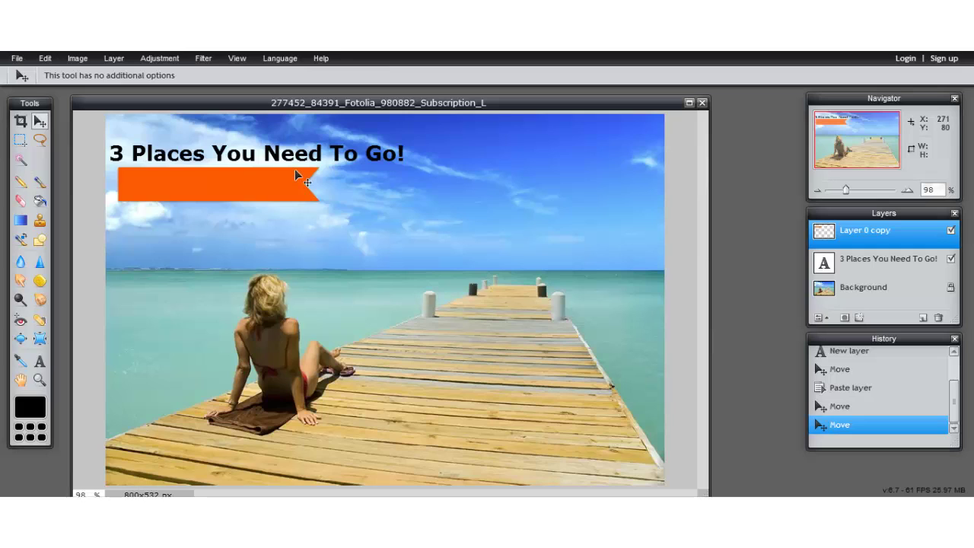
Free-transform the ribbon to cover the whole title, starting at the photo's left edge and extending slightly past the text, and apply it
key(ctrl+t)
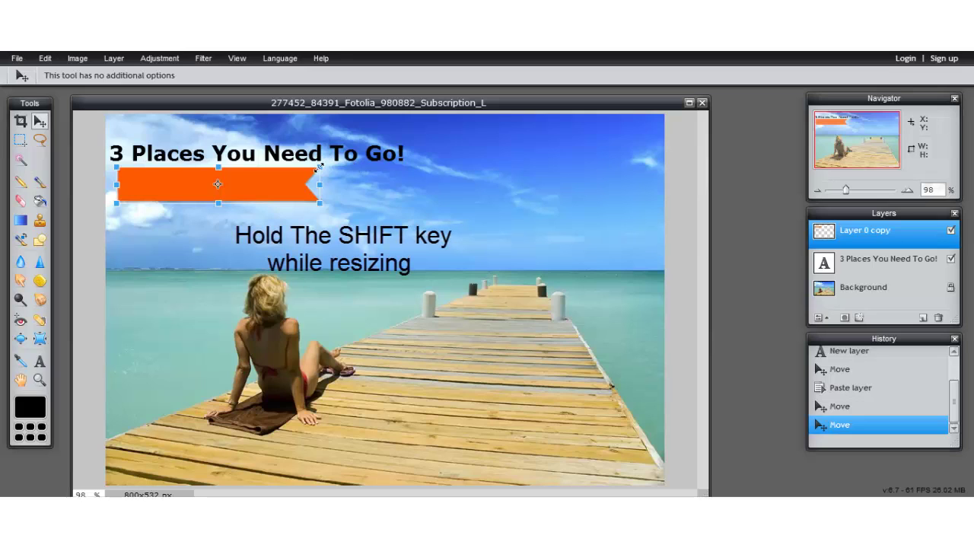
drag(319, 166, 397, 167)
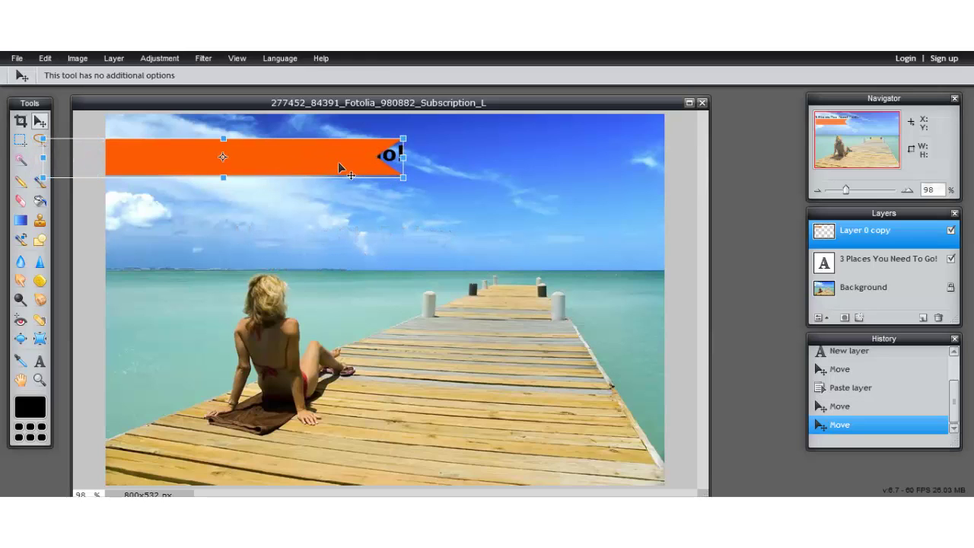
drag(338, 161, 389, 150)
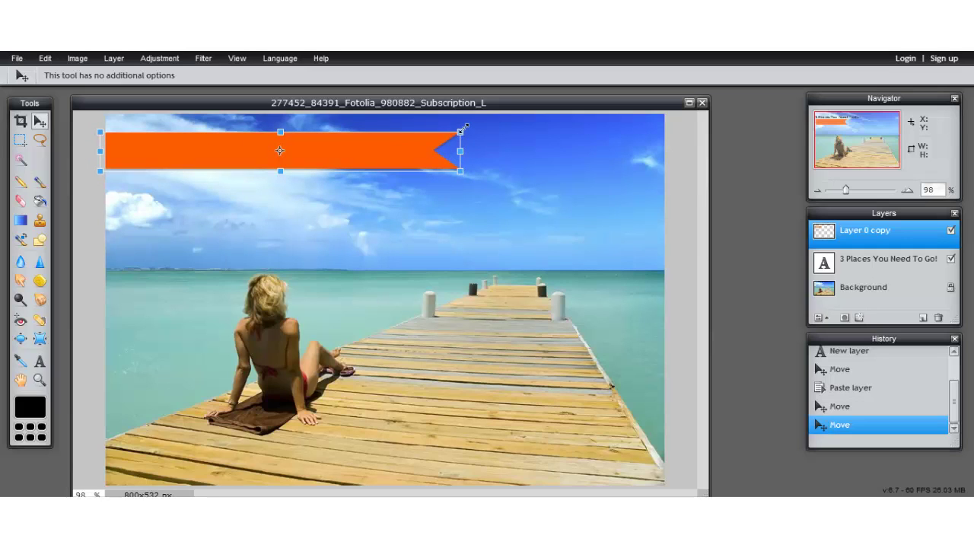
drag(460, 131, 369, 149)
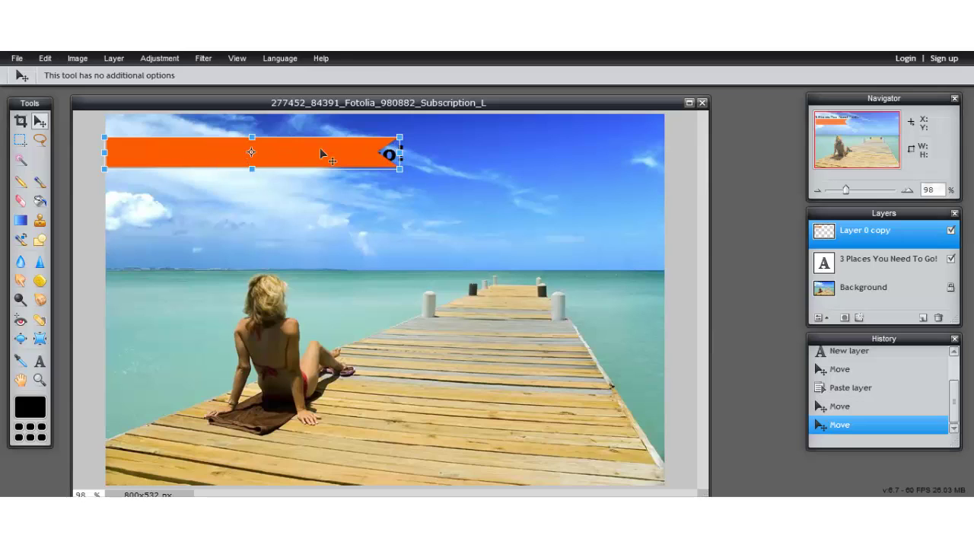
drag(323, 153, 358, 148)
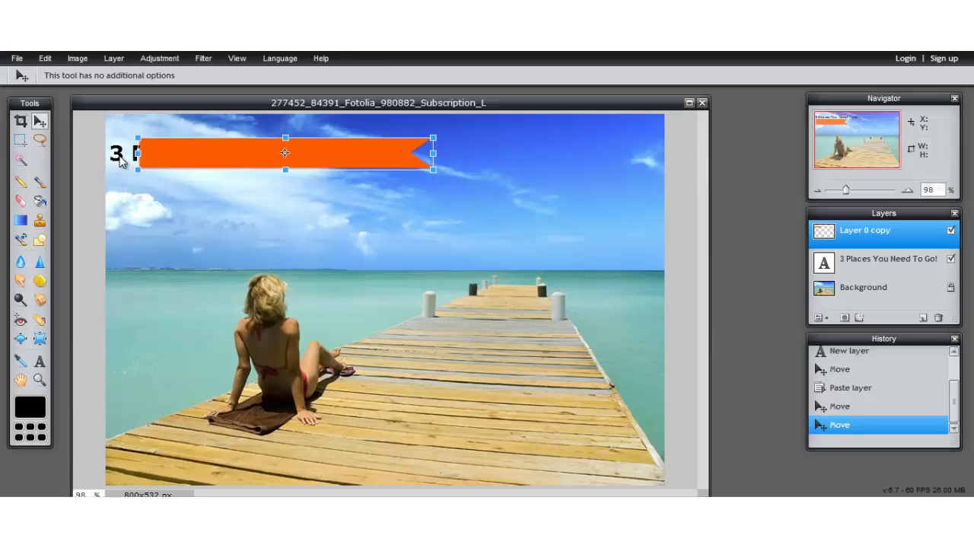
drag(138, 153, 107, 155)
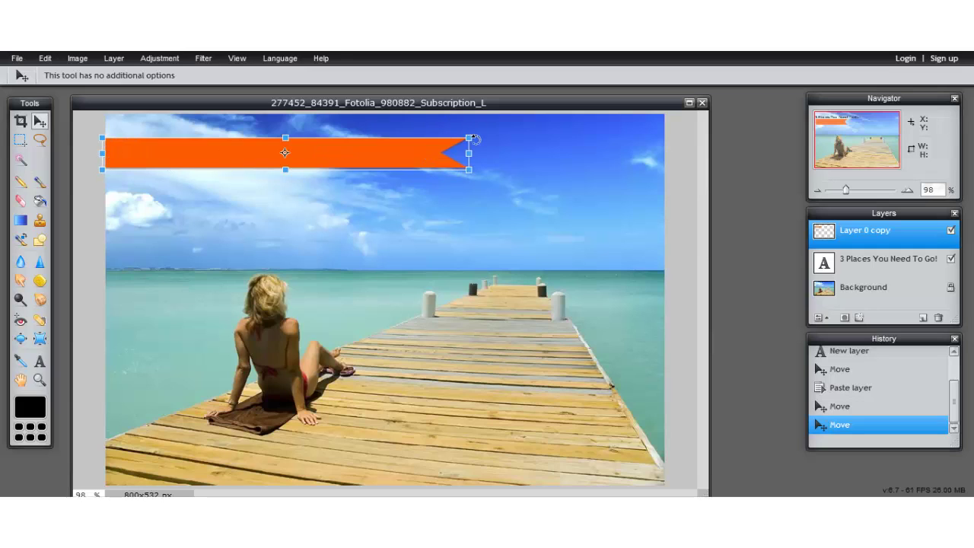
drag(469, 137, 453, 139)
mouse_move(384, 151)
mouse_down()
mouse_move(350, 152)
mouse_move(368, 158)
mouse_up()
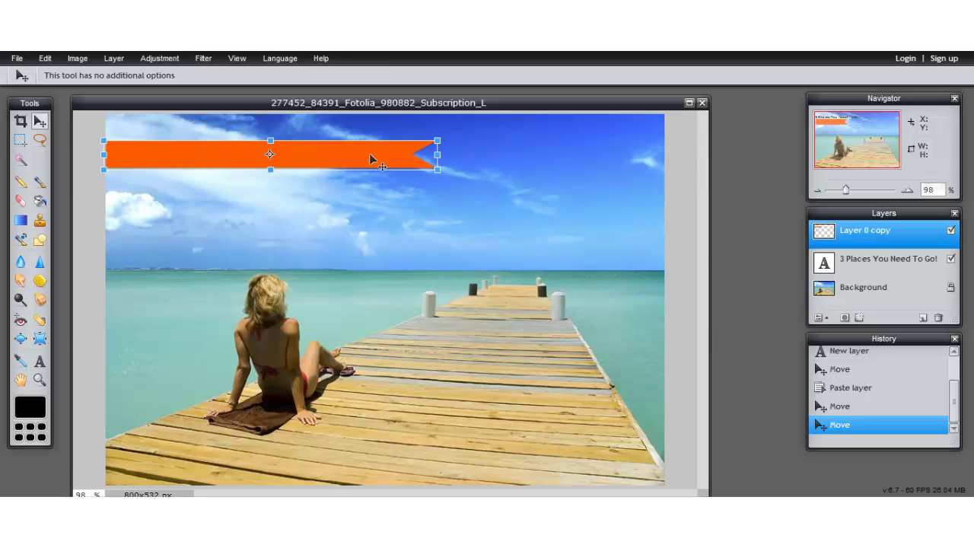
click(878, 233)
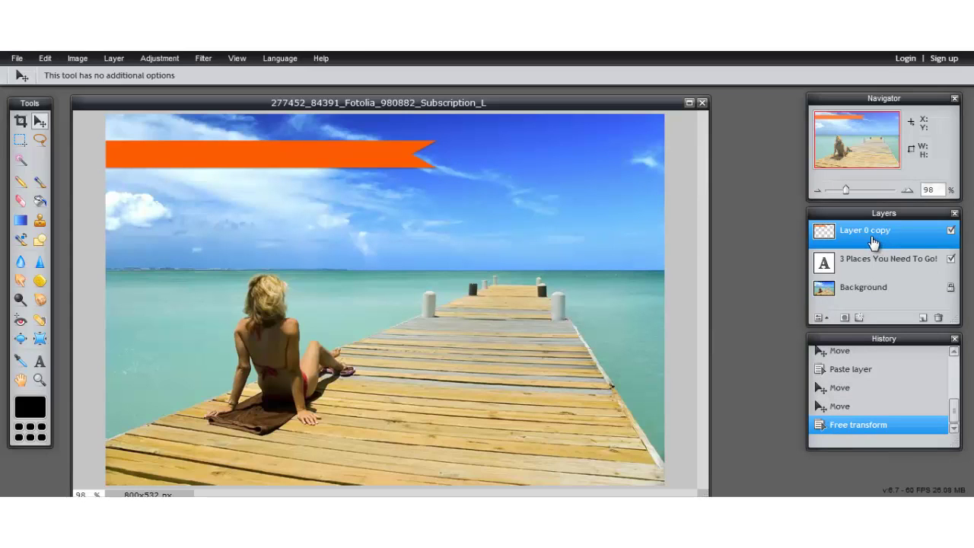
Move the "3 Places You Need To Go!" text layer above the ribbon layer
click(870, 270)
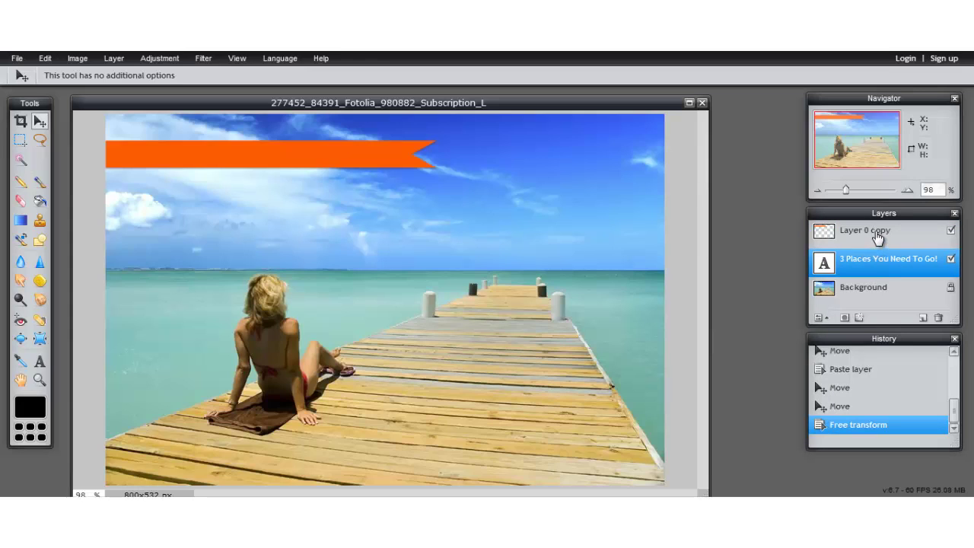
drag(871, 263, 871, 235)
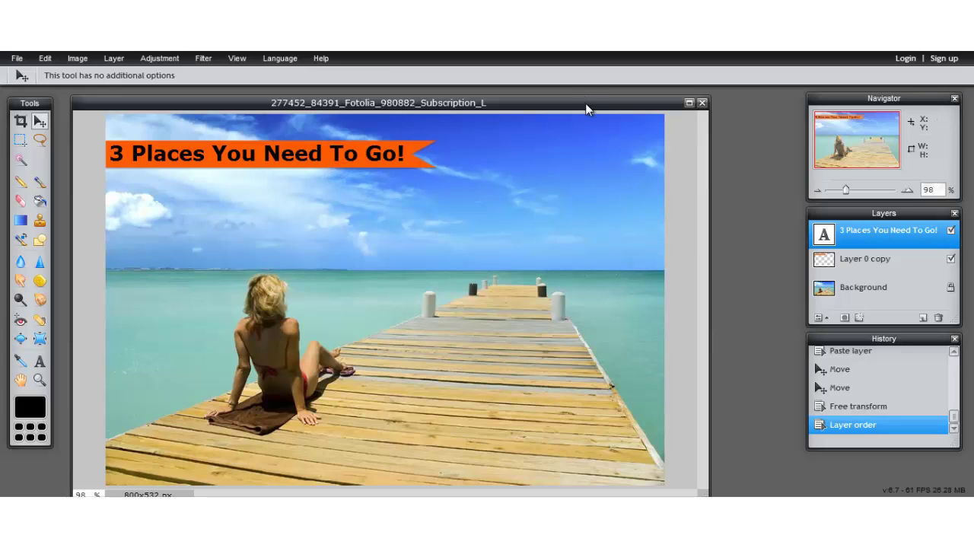
drag(588, 104, 591, 105)
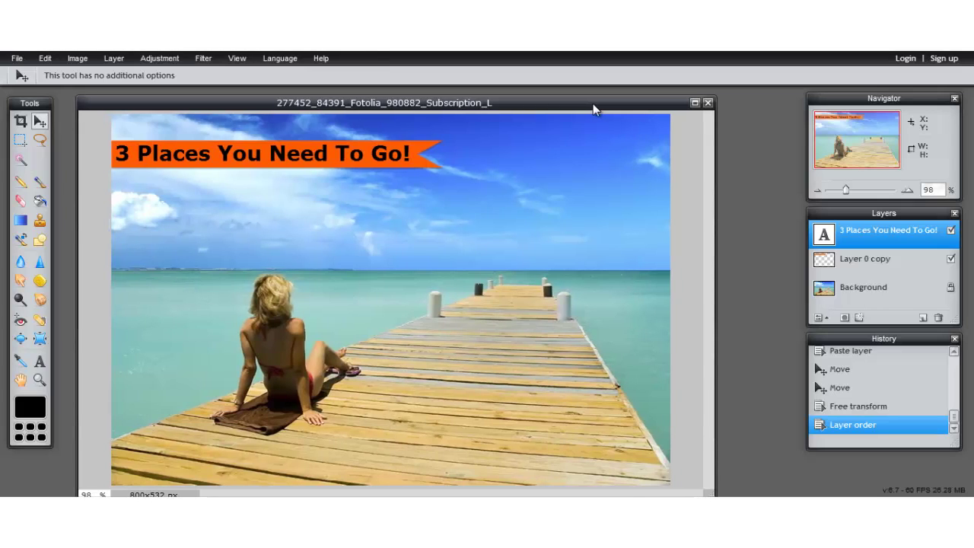
Add the text "3 Tips You Should Know About" on the lower part of the pier in black regular Verdana, size 30
click(40, 363)
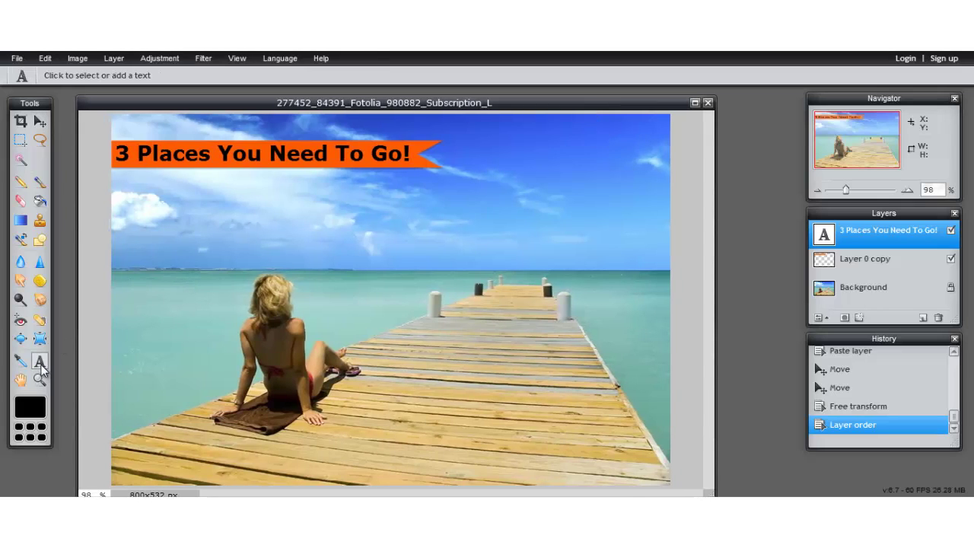
click(516, 435)
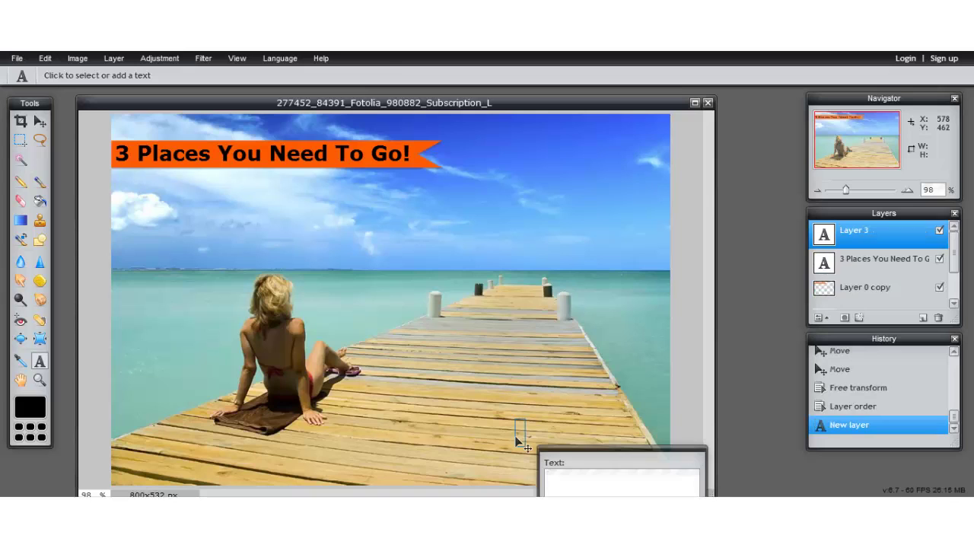
drag(641, 454, 656, 221)
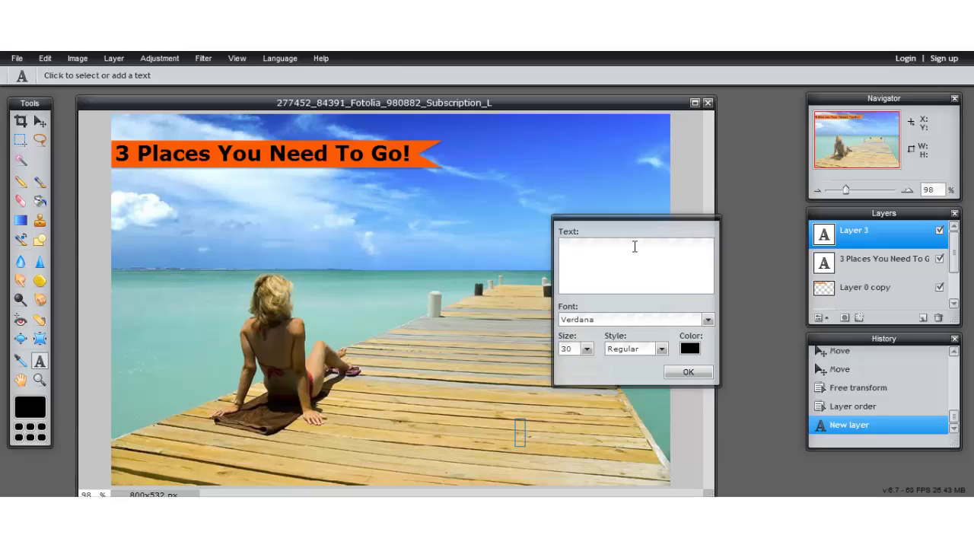
click(635, 246)
text(3 Tips Y)
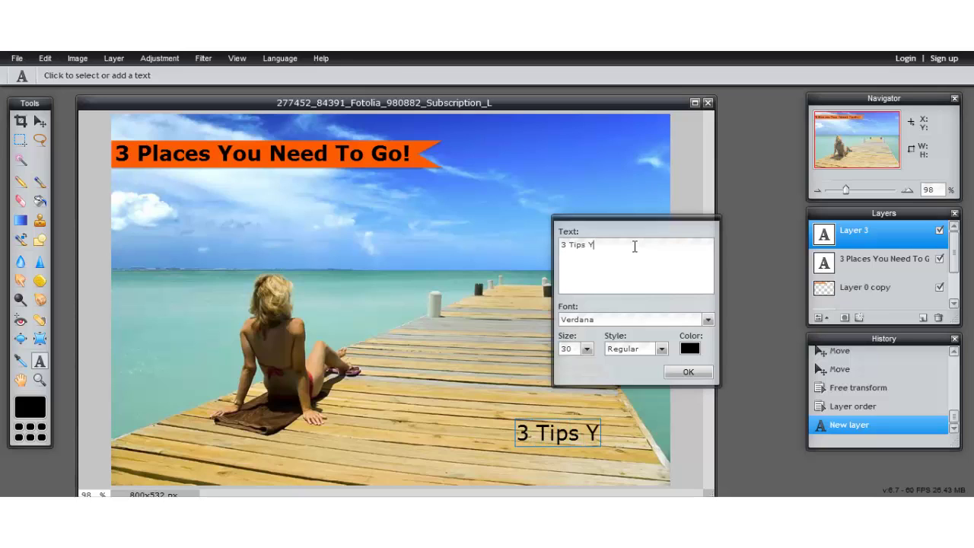
text(ou Can't)
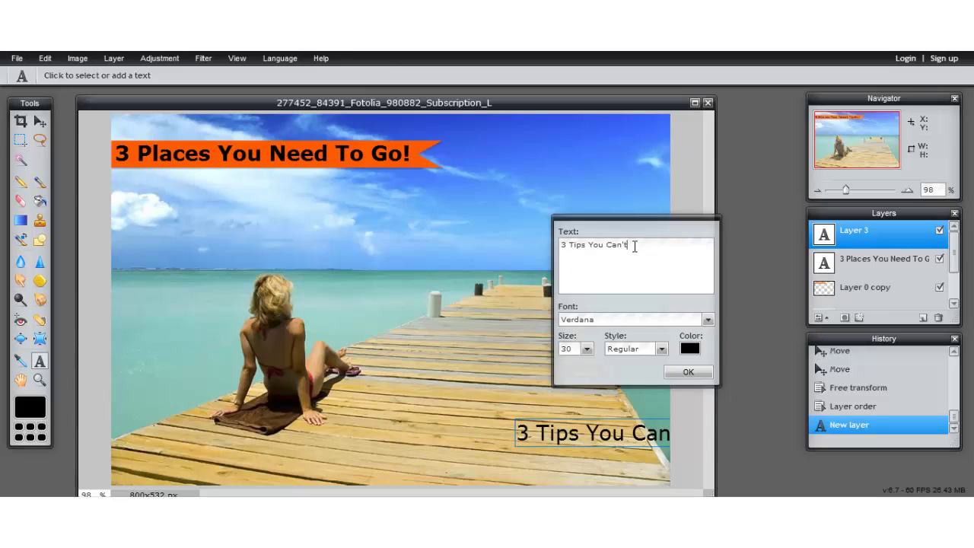
text( Miss)
drag(658, 245, 608, 243)
key(BackSpace)
key(BackSpace)
key(BackSpace)
text(u Should Know Abou)
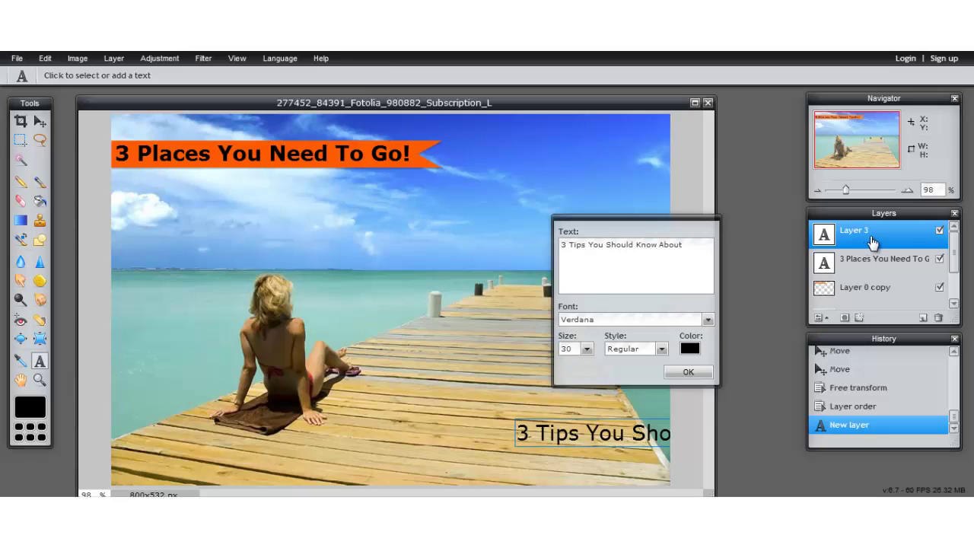
click(881, 266)
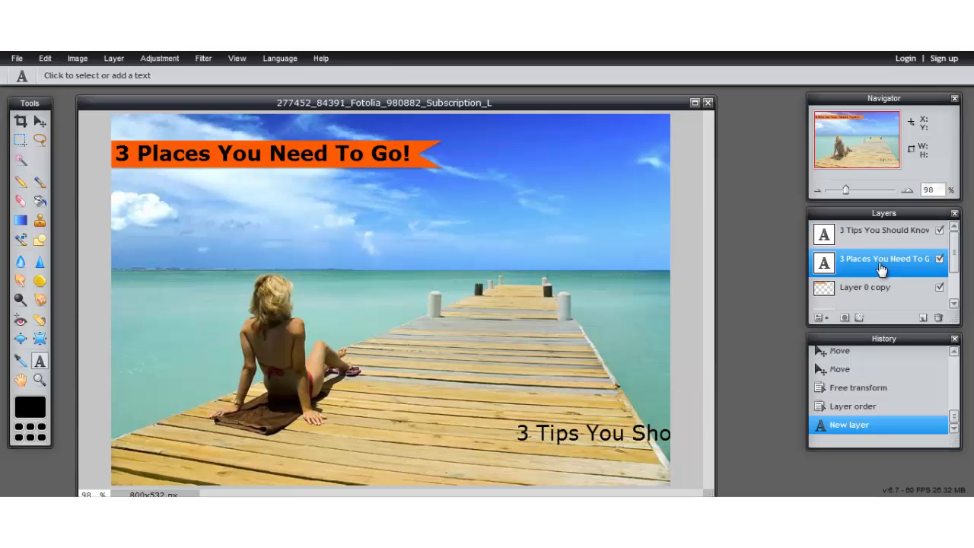
Move the "3 Tips You Should Know About" text left so the whole line fits inside the photo's lower right corner
click(883, 239)
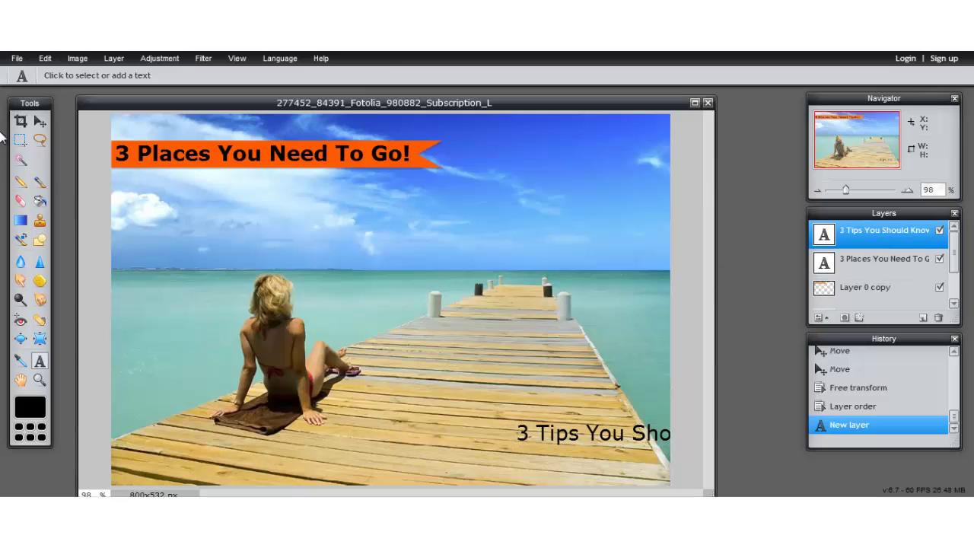
click(41, 123)
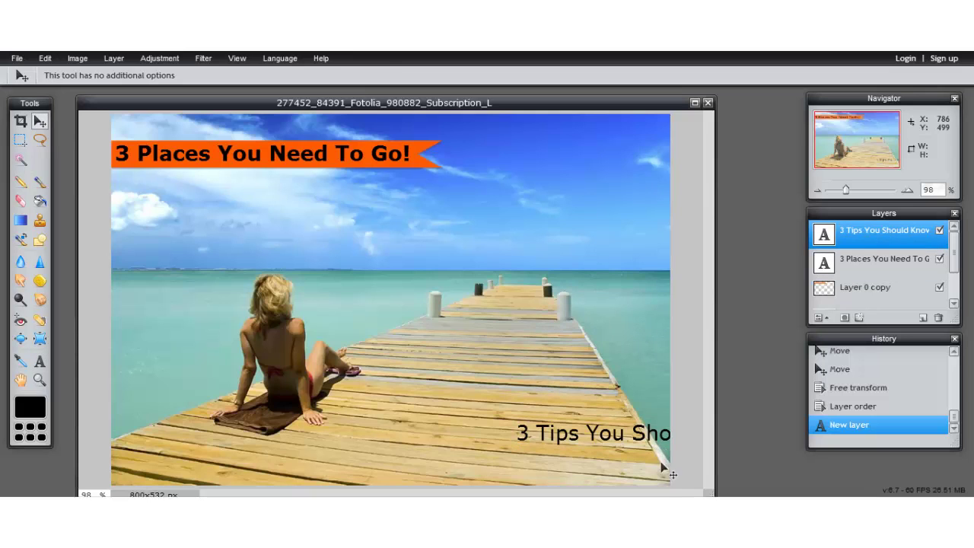
drag(653, 441, 480, 442)
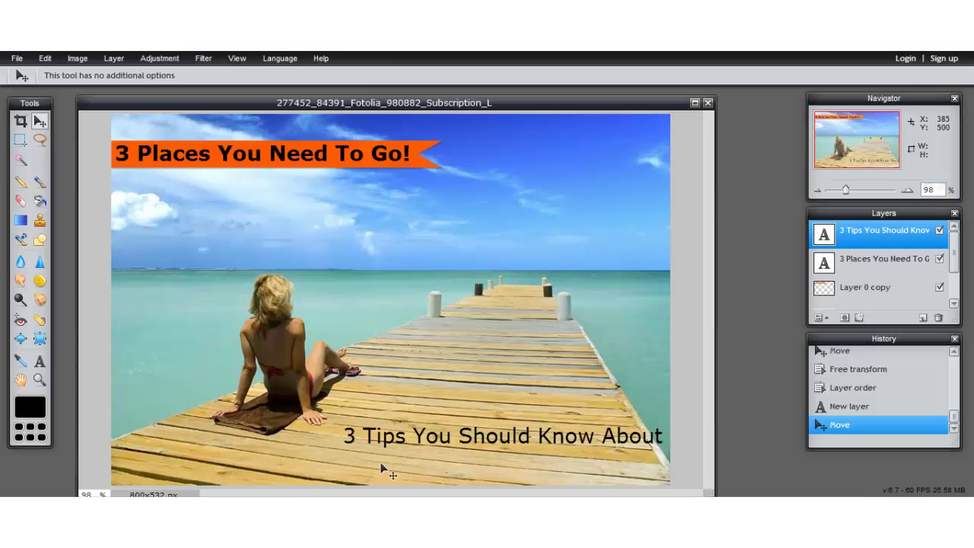
Start opening another image and switch from the 6Ribbons folder to the neighbouring folder 1
click(15, 58)
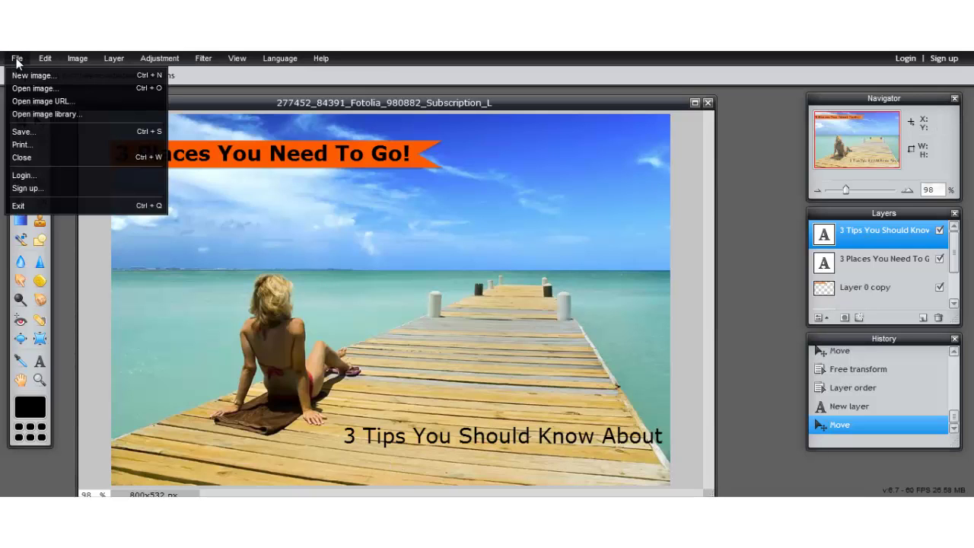
click(35, 89)
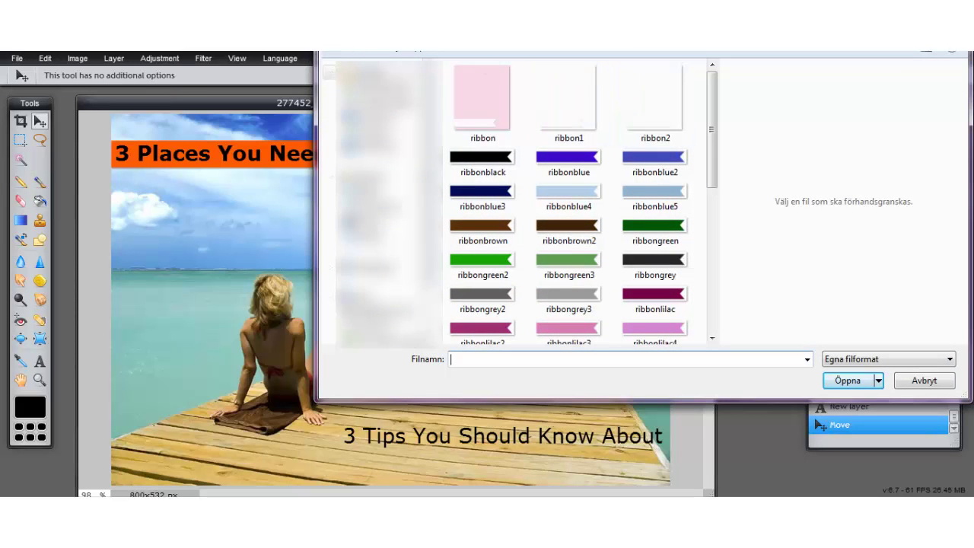
key(alt+Up)
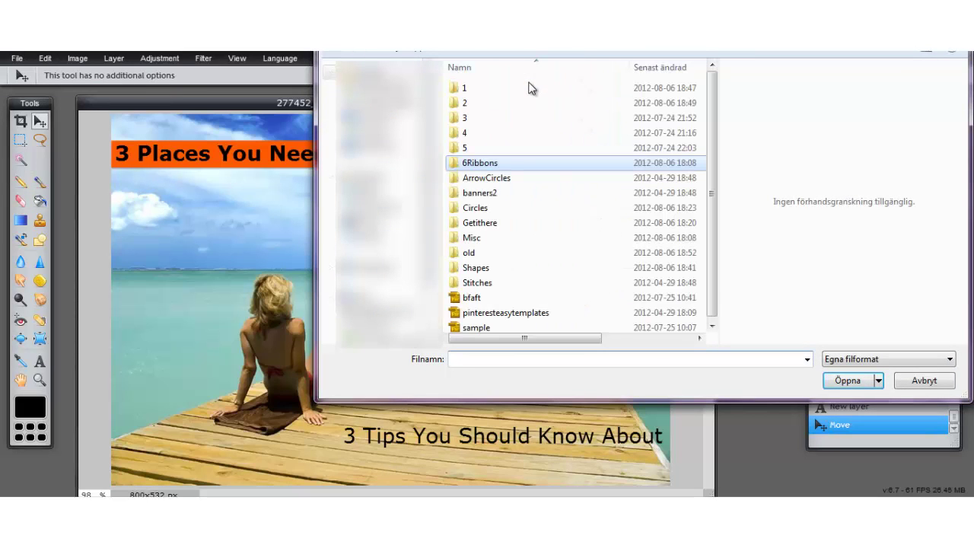
double_click(529, 91)
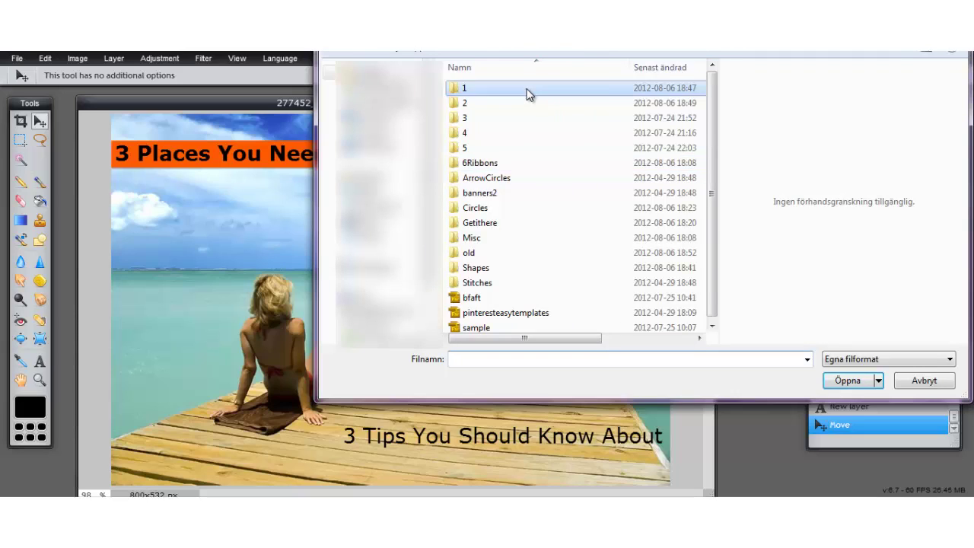
Preview the beige, blue, green and grey transparent box templates and open pintemplgrey3transp
click(650, 110)
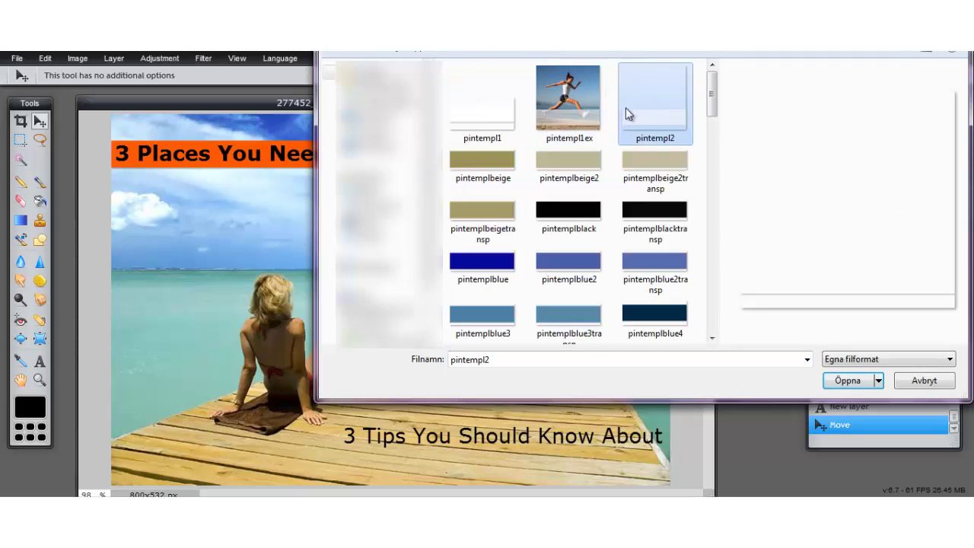
click(669, 163)
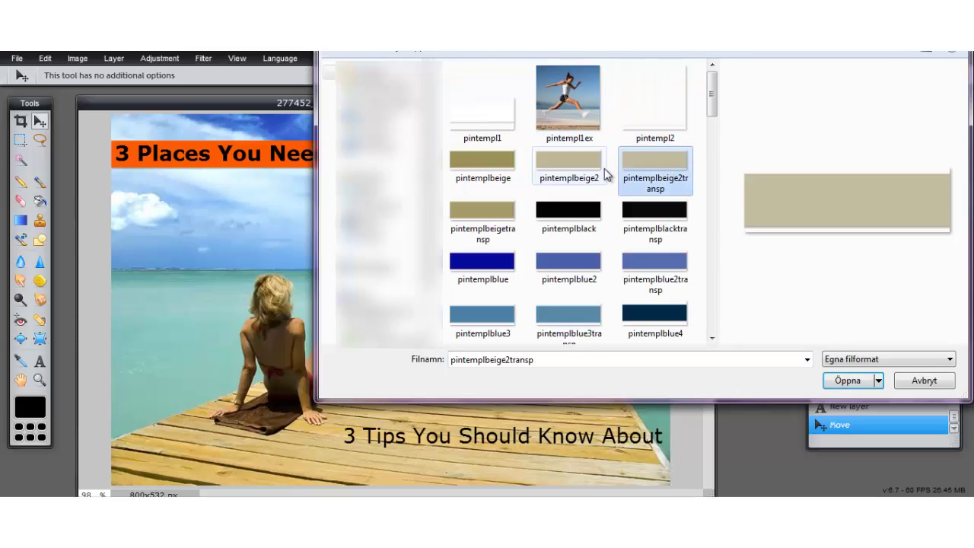
click(590, 174)
click(655, 110)
click(652, 176)
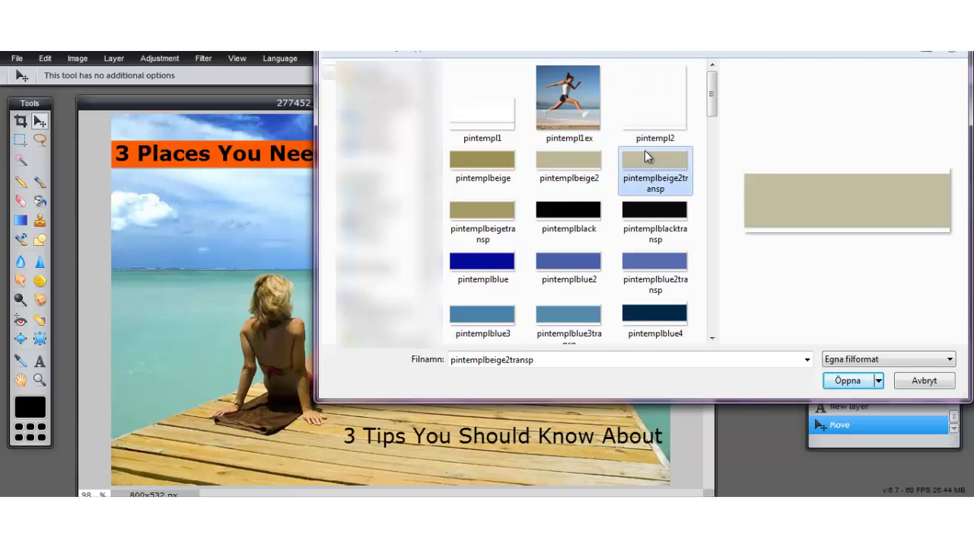
drag(713, 96, 713, 118)
click(576, 189)
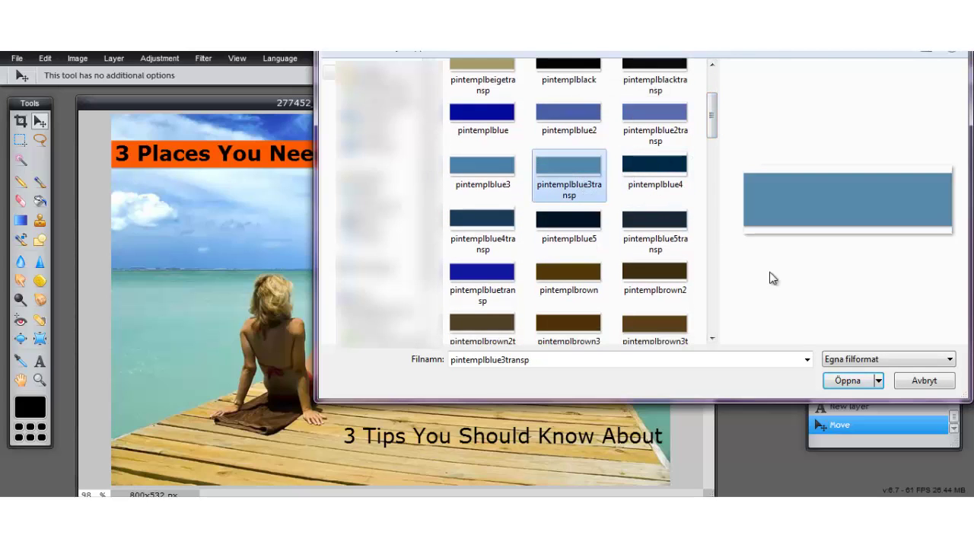
drag(713, 128, 716, 201)
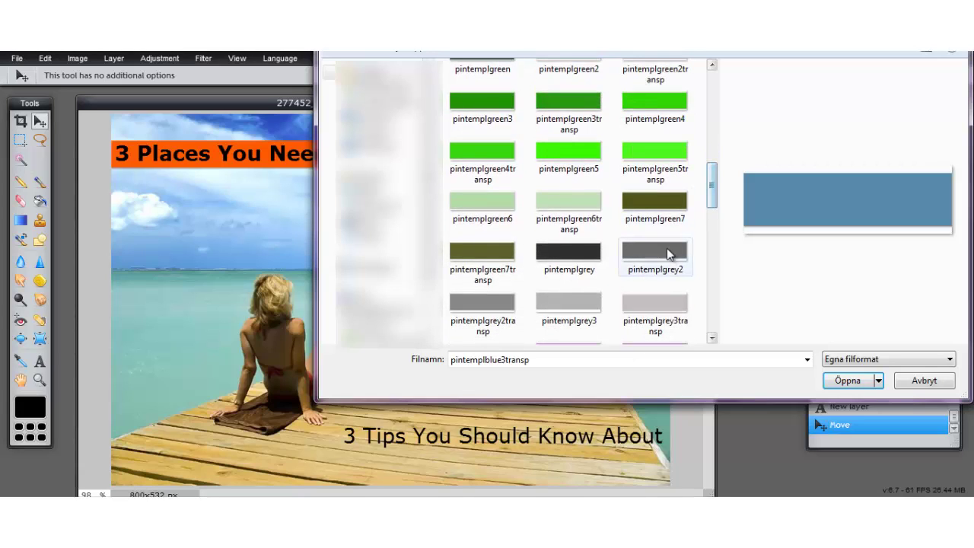
click(570, 207)
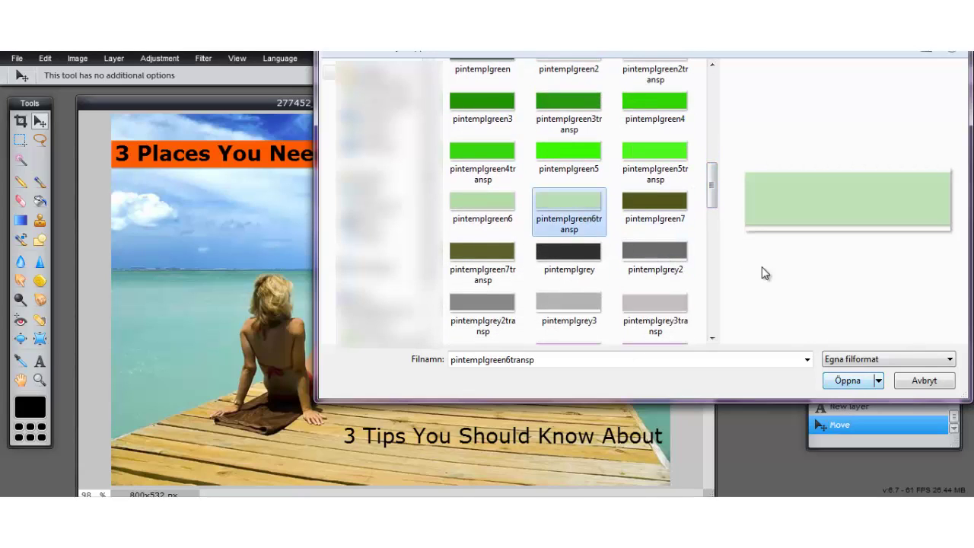
click(681, 303)
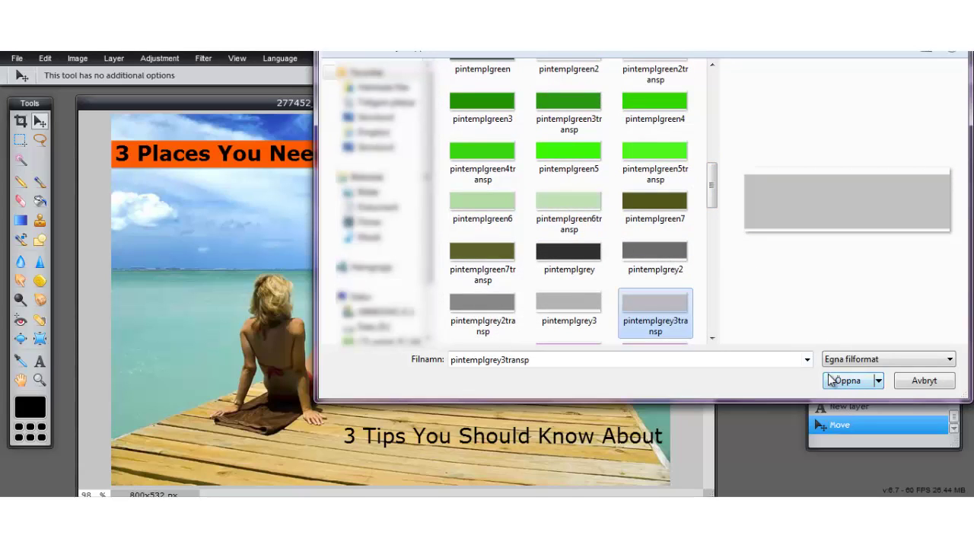
click(837, 377)
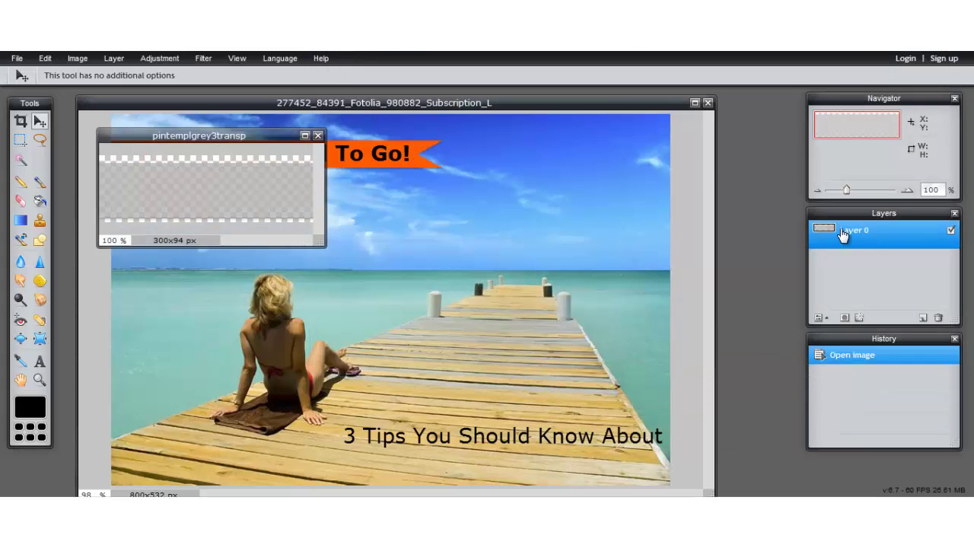
Try the grey transparent box as a backing over the second text line in the beach photo, and delete its layer
drag(841, 232, 645, 337)
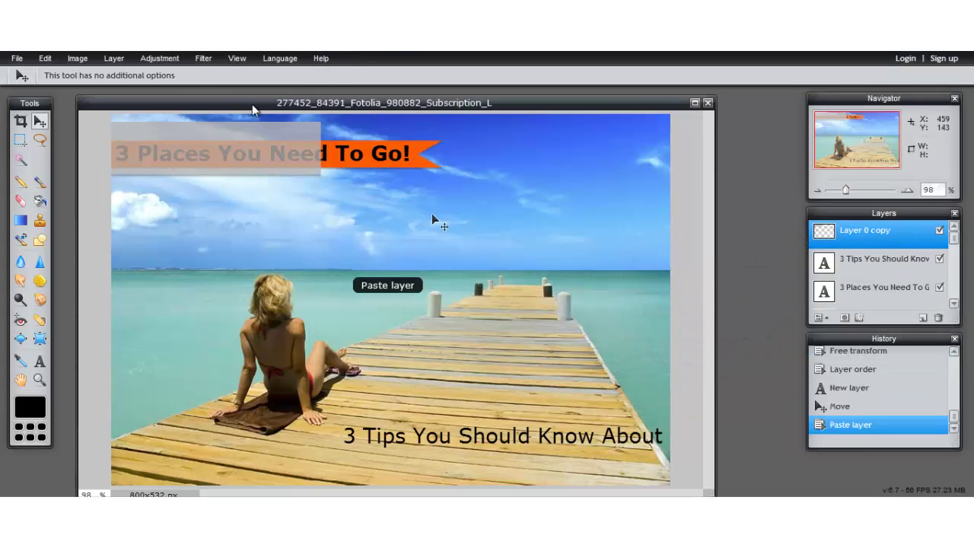
drag(158, 134, 507, 417)
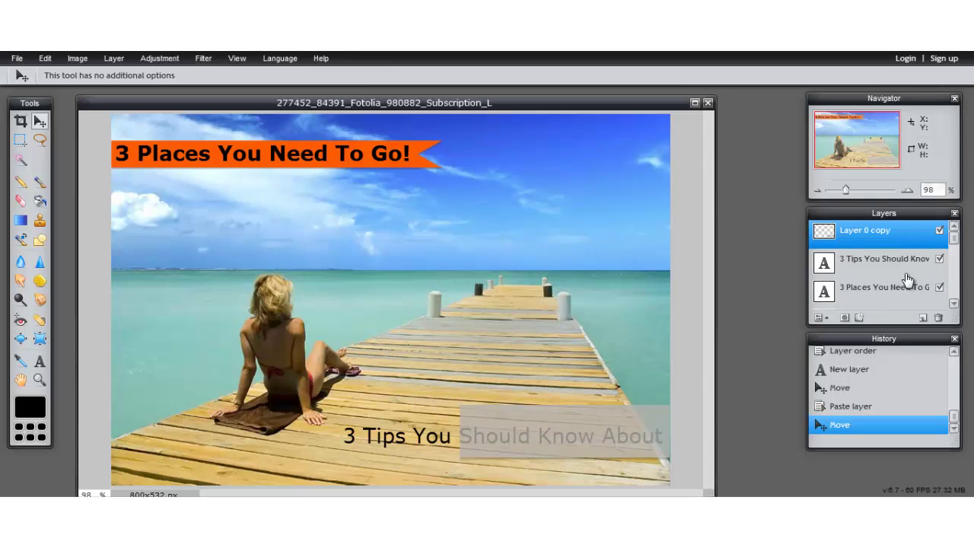
click(939, 320)
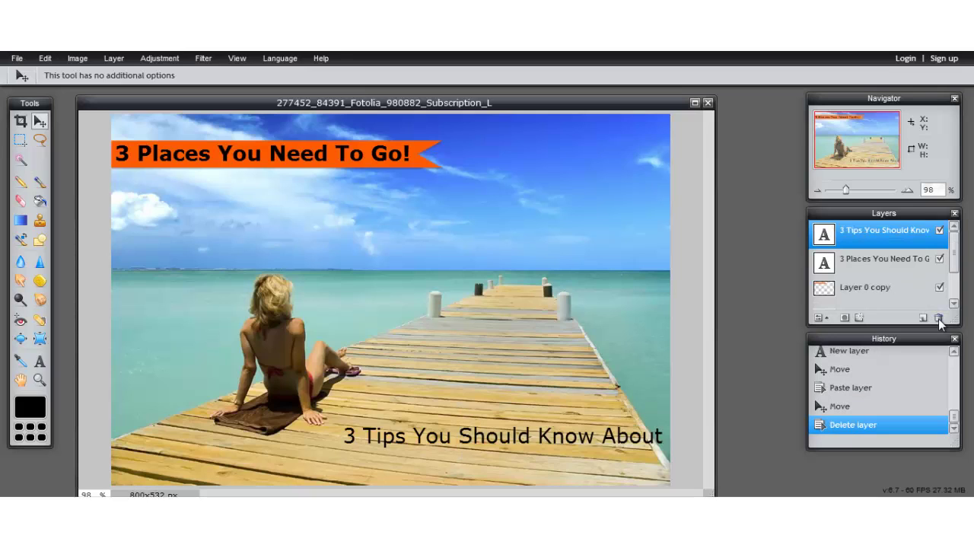
Open the pintempl2 template image from folder 1
click(17, 59)
click(31, 89)
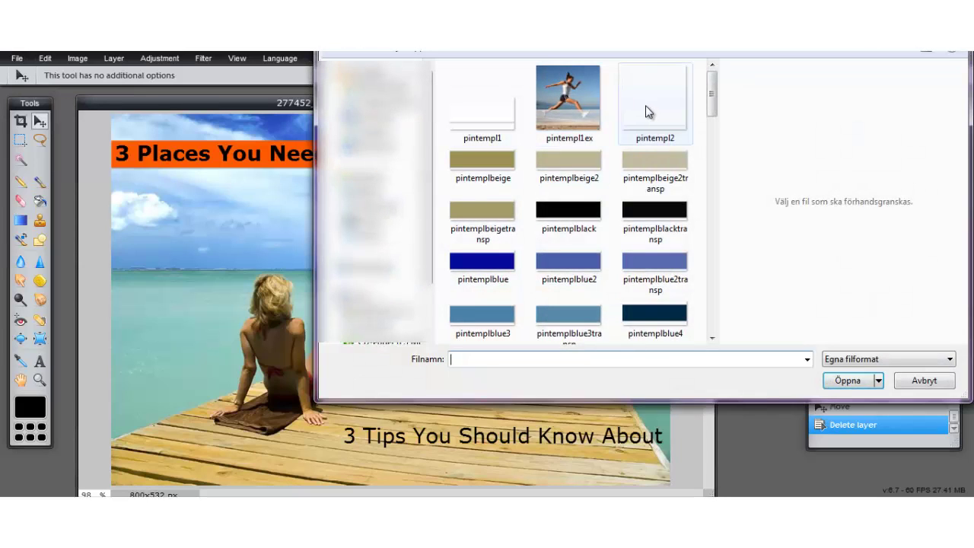
click(642, 118)
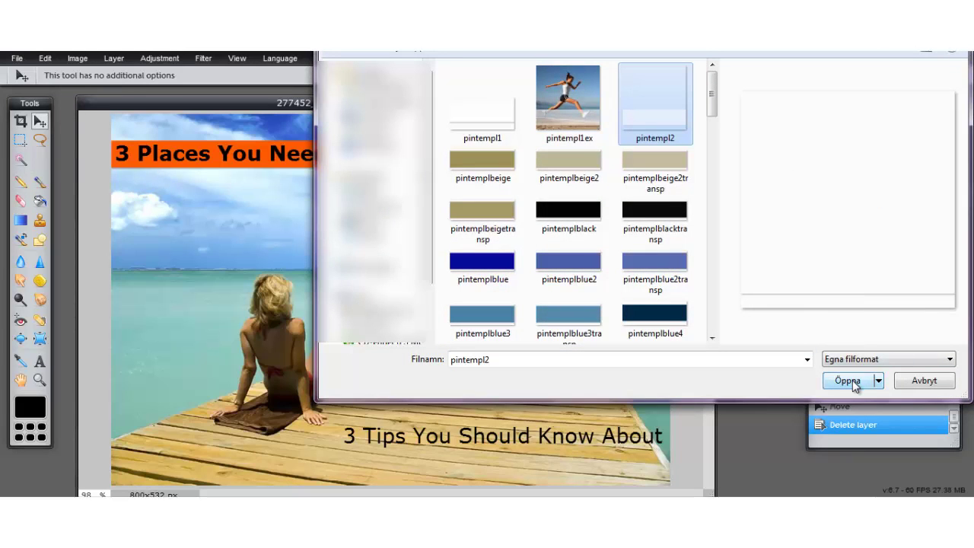
click(503, 113)
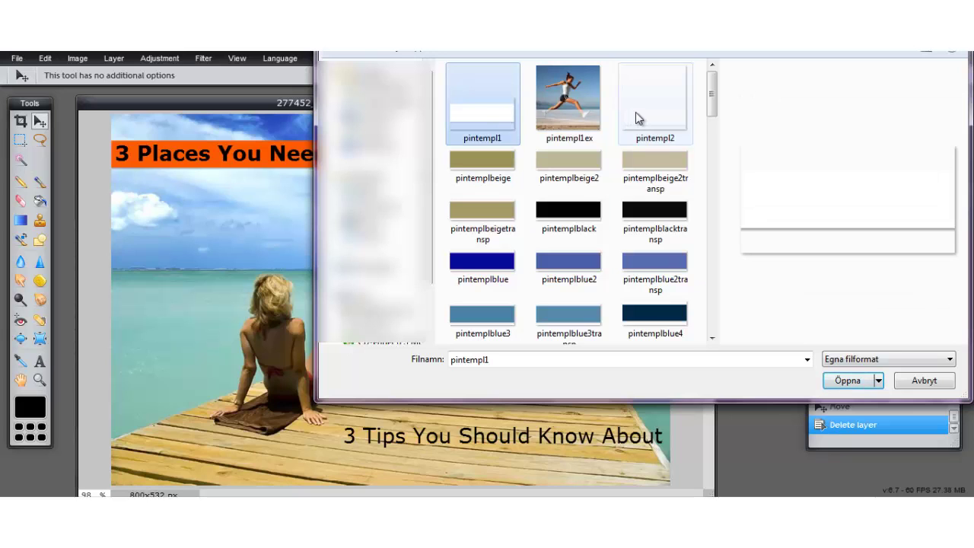
click(638, 117)
click(846, 380)
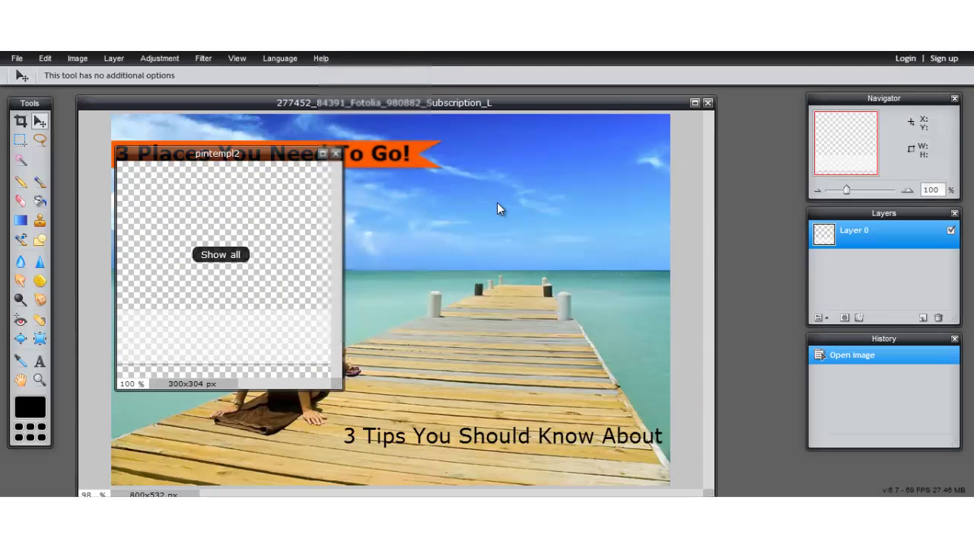
Copy the pintempl2 layer into the beach photo and place the translucent white box over the end of the second text line
drag(846, 239, 565, 320)
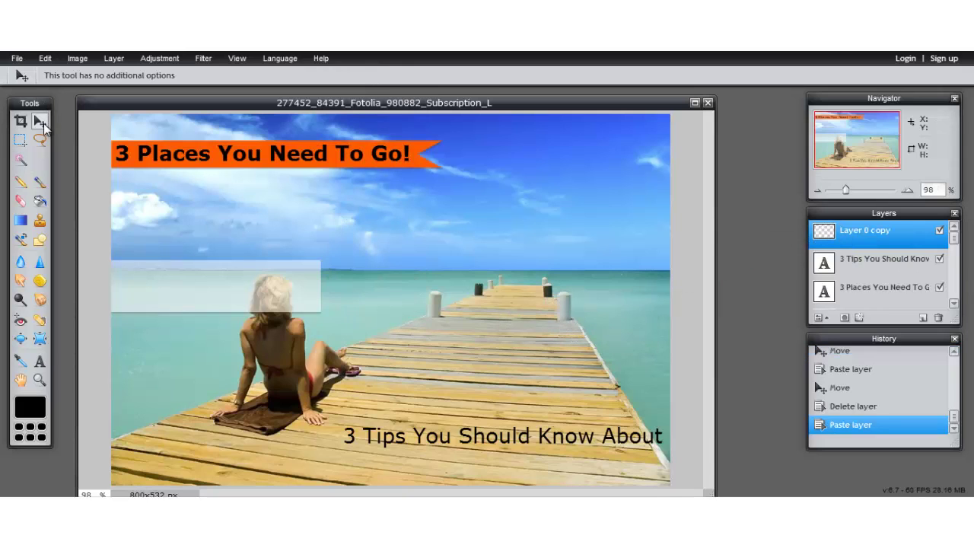
drag(185, 304, 542, 449)
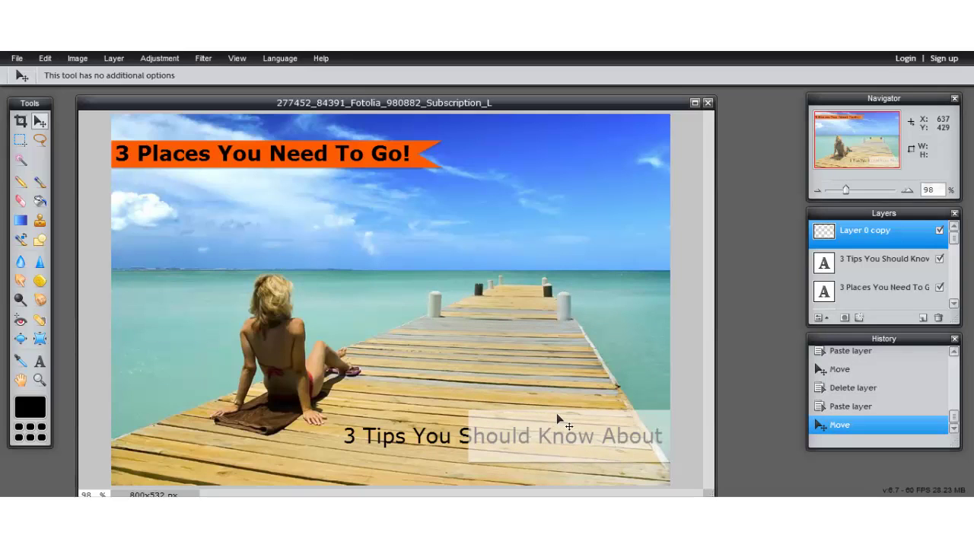
Free-transform the white box to span the whole "3 Tips You Should Know About" line and move its layer beneath that text layer
key(ctrl+t)
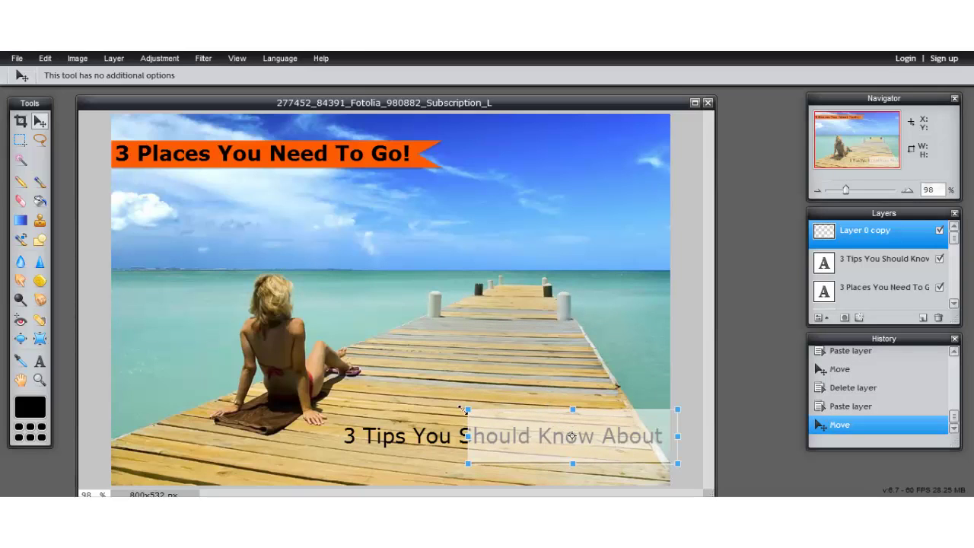
drag(469, 436, 337, 436)
mouse_move(553, 440)
mouse_down()
mouse_move(572, 438)
mouse_move(553, 440)
mouse_up()
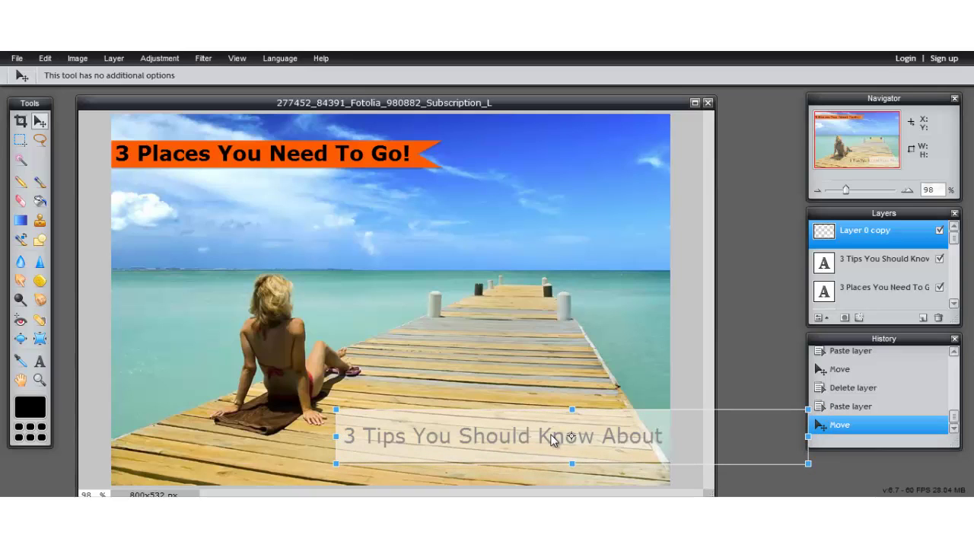
key(Return)
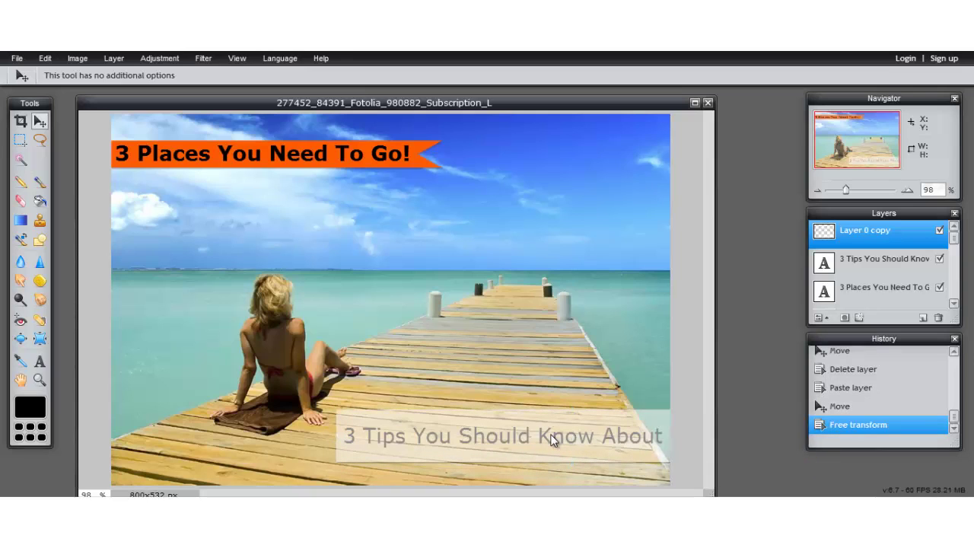
drag(858, 242, 858, 277)
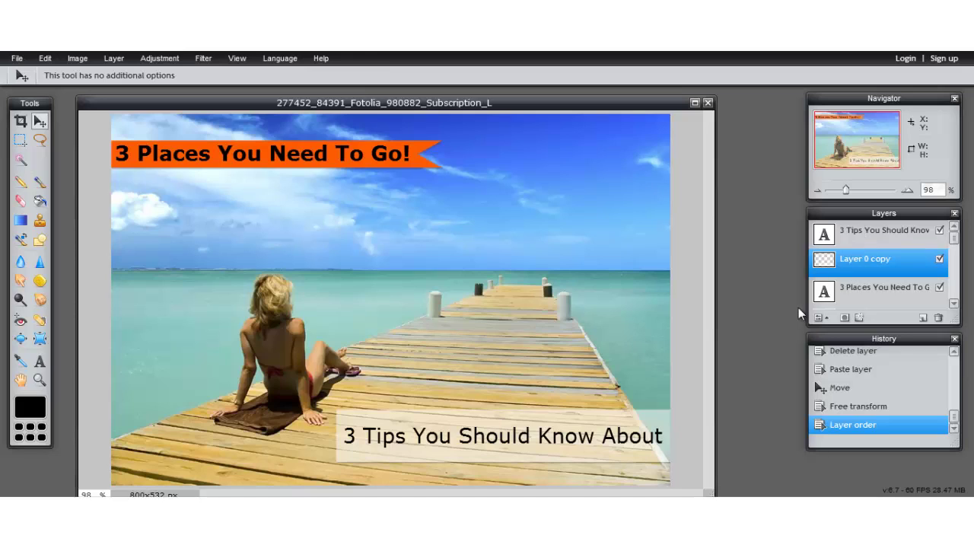
Reduce the height of the translucent white box behind the second text line and move its layer below the "3 Places You Need To Go!" text layer
click(871, 247)
click(873, 267)
key(ctrl+t)
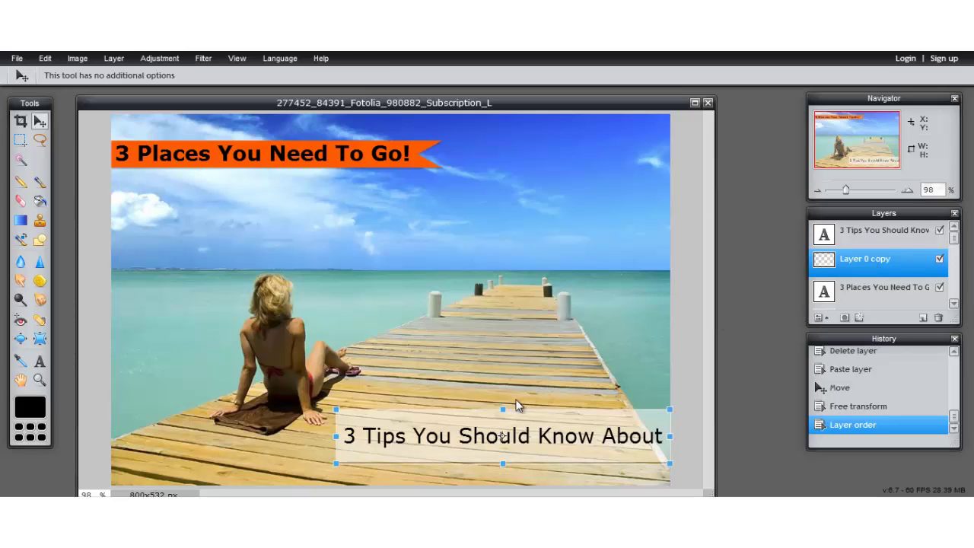
drag(503, 408, 506, 417)
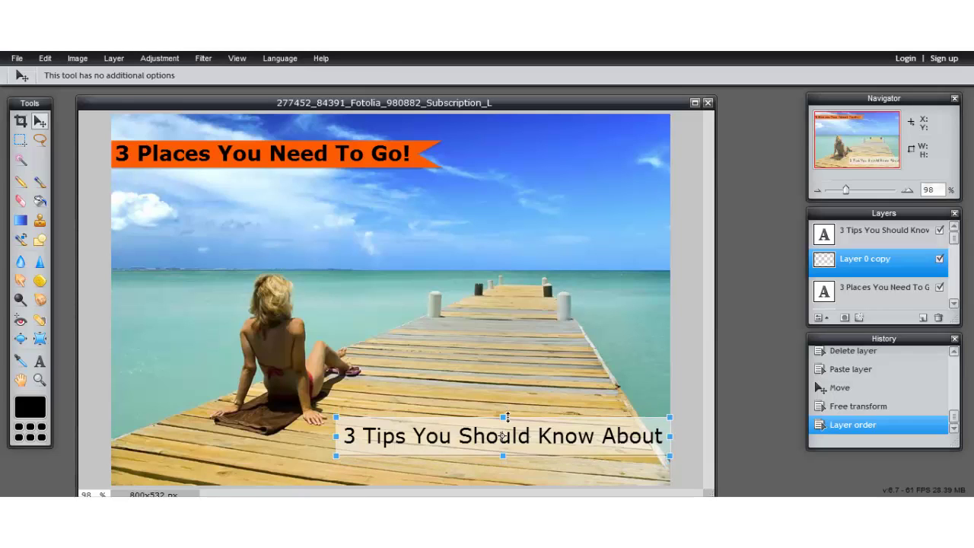
key(Return)
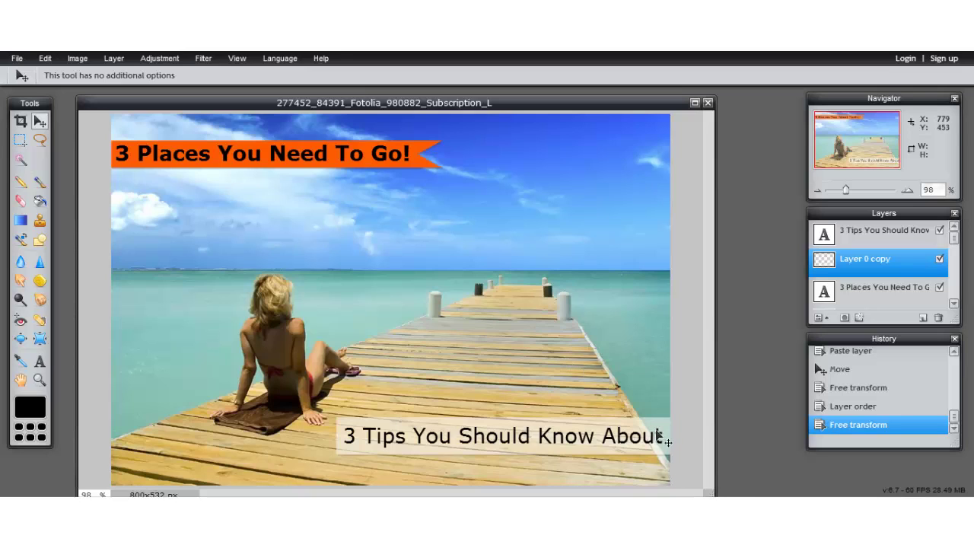
drag(837, 259, 860, 264)
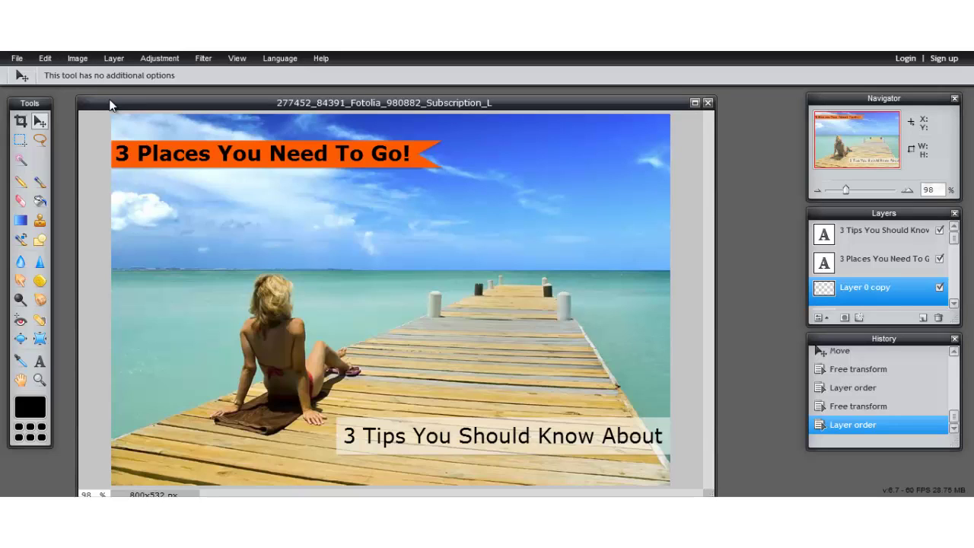
Save the finished beach image to the desktop as a JPEG named test2
click(17, 59)
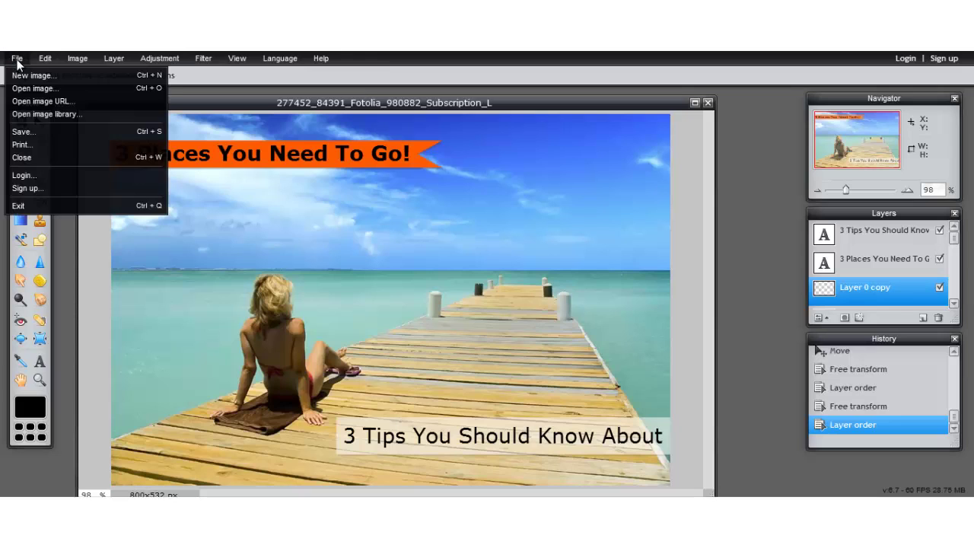
click(40, 135)
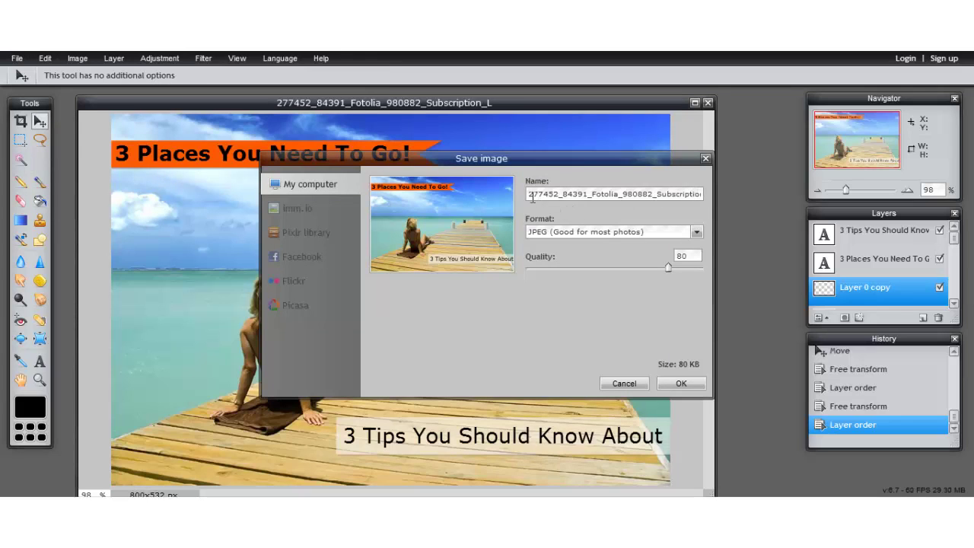
drag(532, 196, 783, 186)
text(test2)
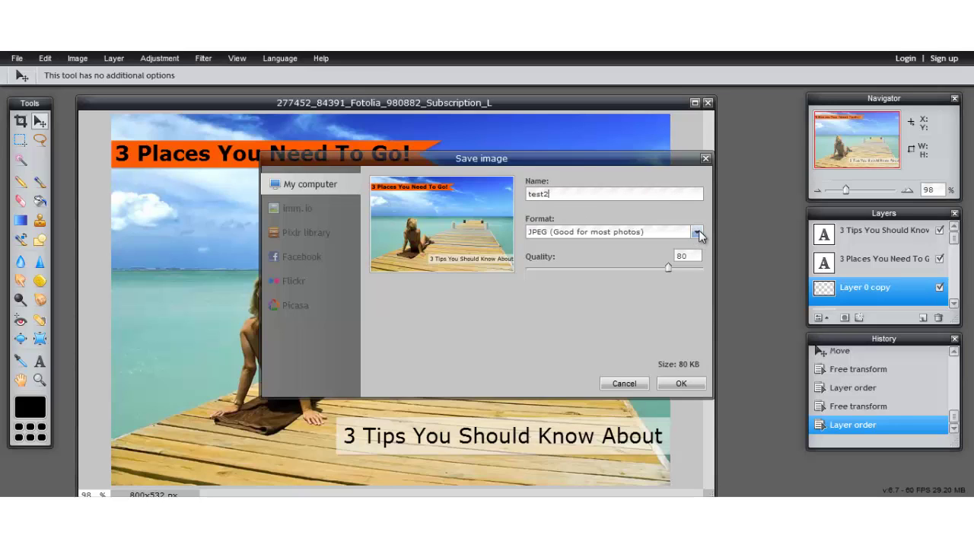
click(697, 232)
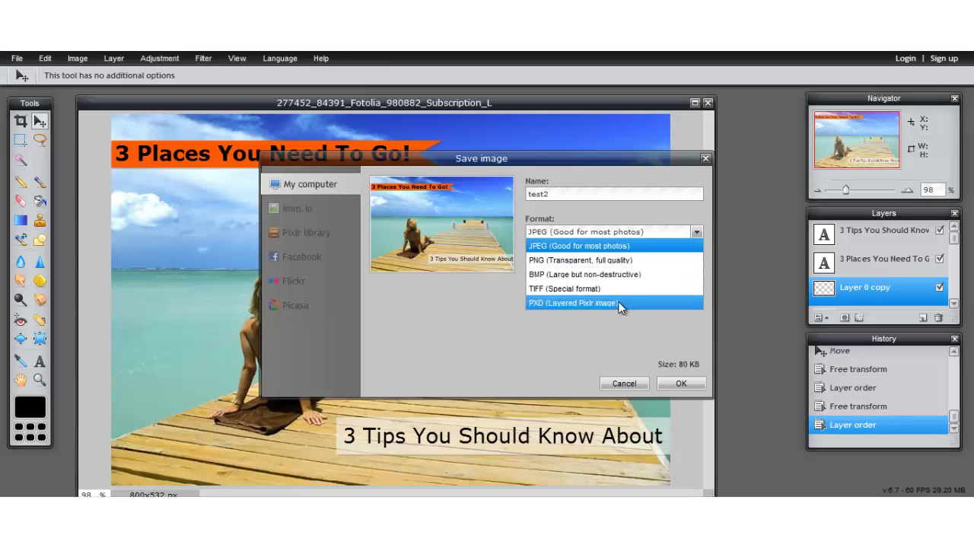
click(637, 247)
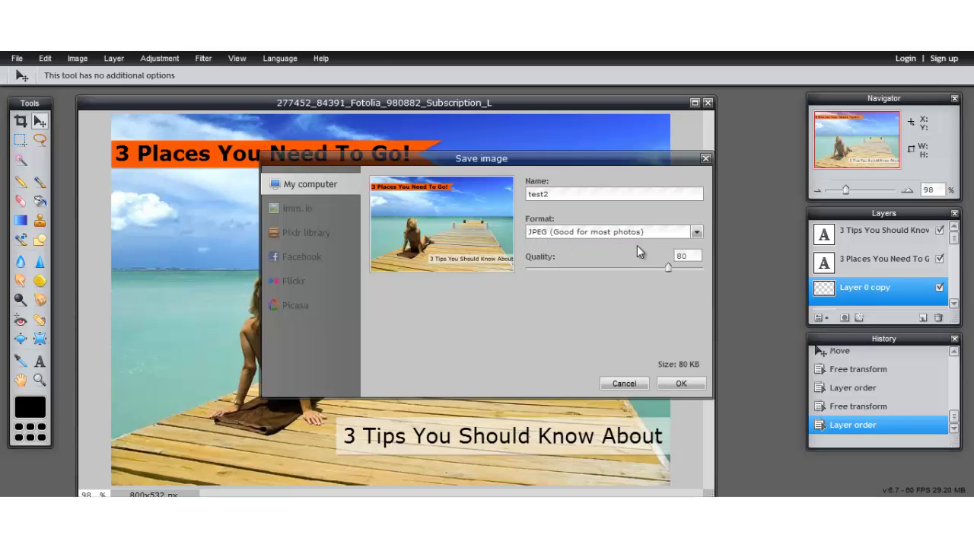
click(684, 381)
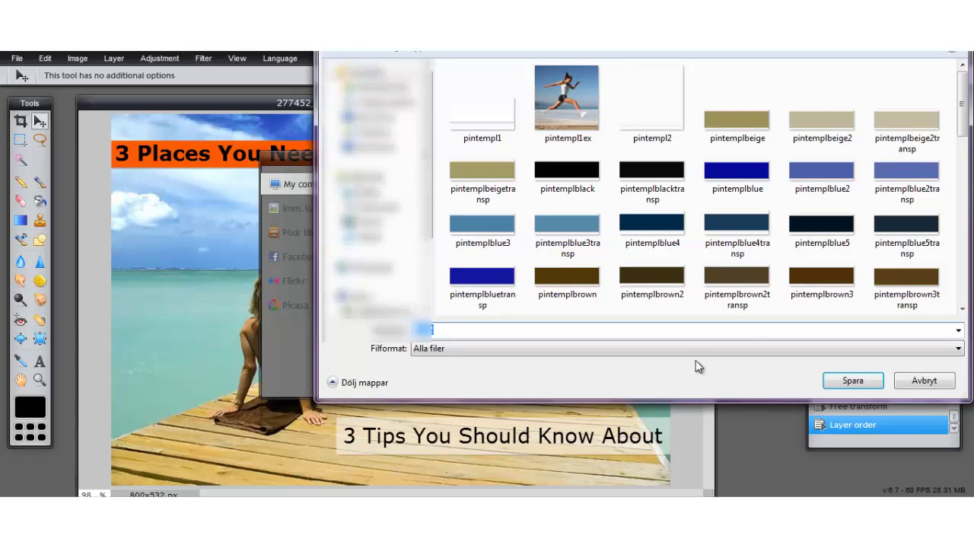
click(408, 150)
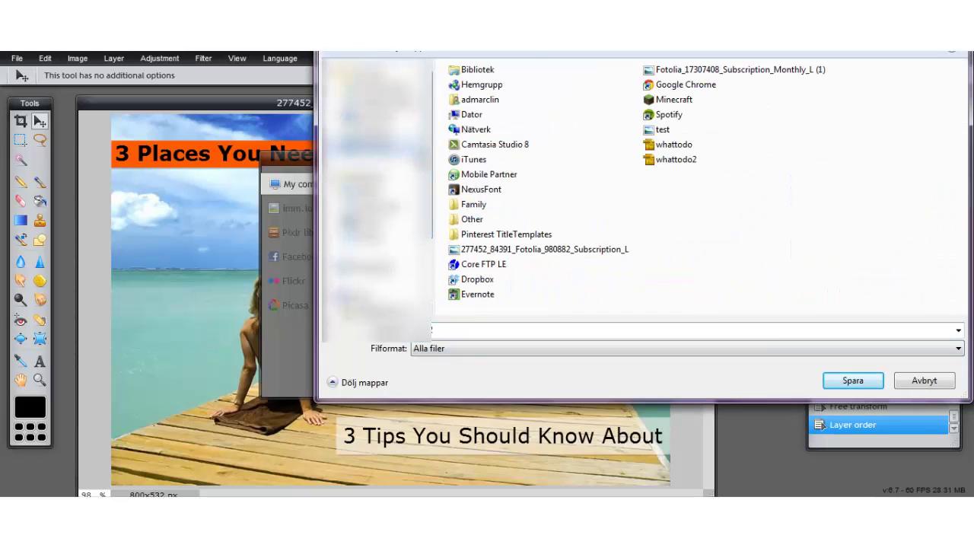
click(853, 381)
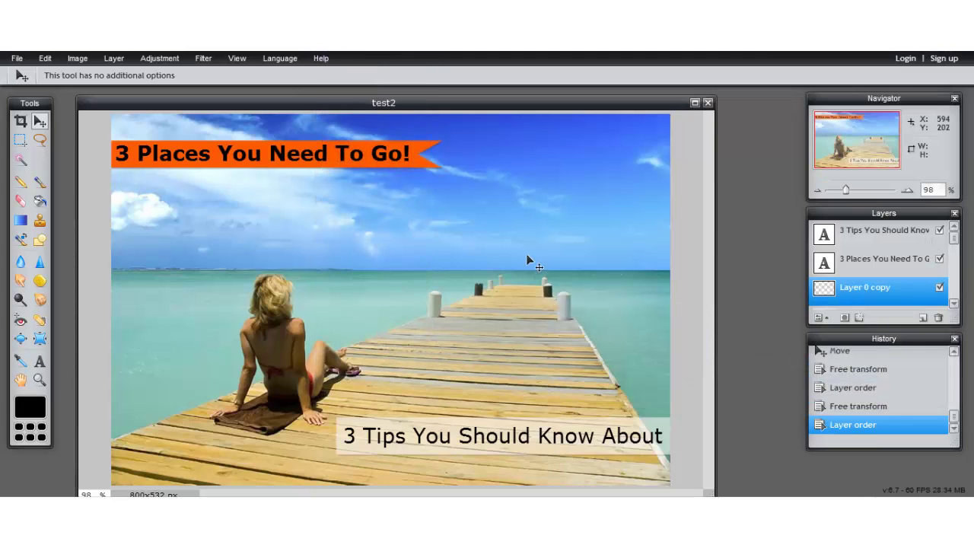
Open the saved test2 image from the desktop and enlarge its window to fit the whole picture
click(17, 58)
click(37, 87)
double_click(470, 235)
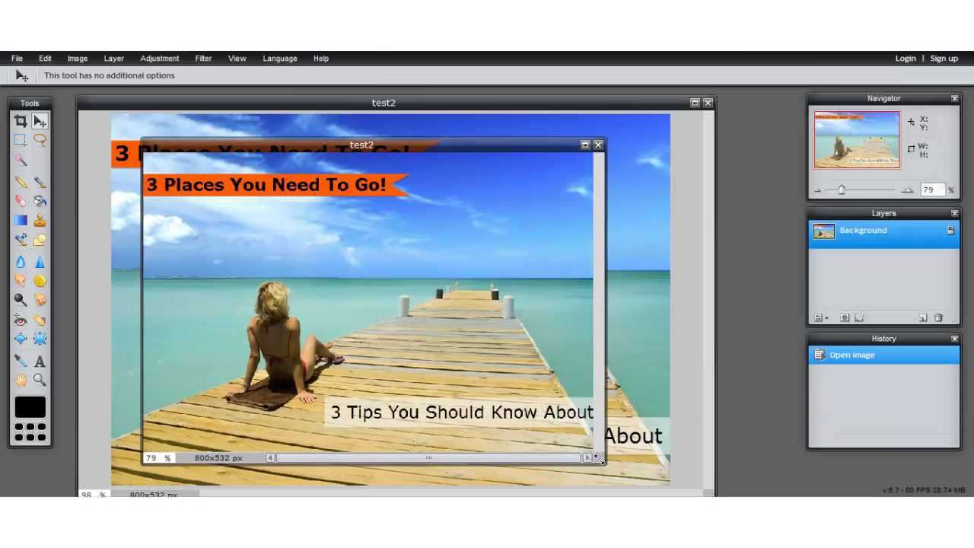
drag(599, 460, 659, 480)
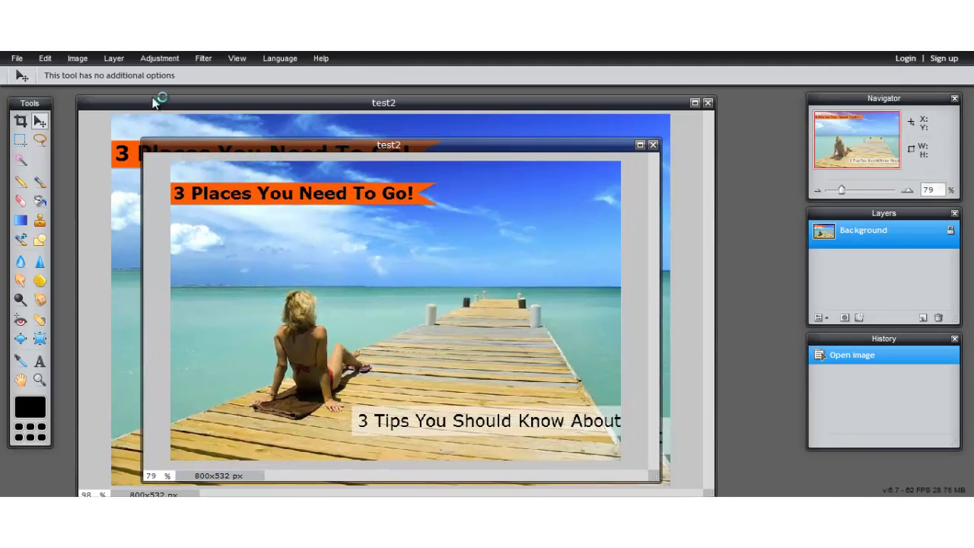
Resize the opened test2 image to a width of 600 pixels with constrained proportions
click(78, 59)
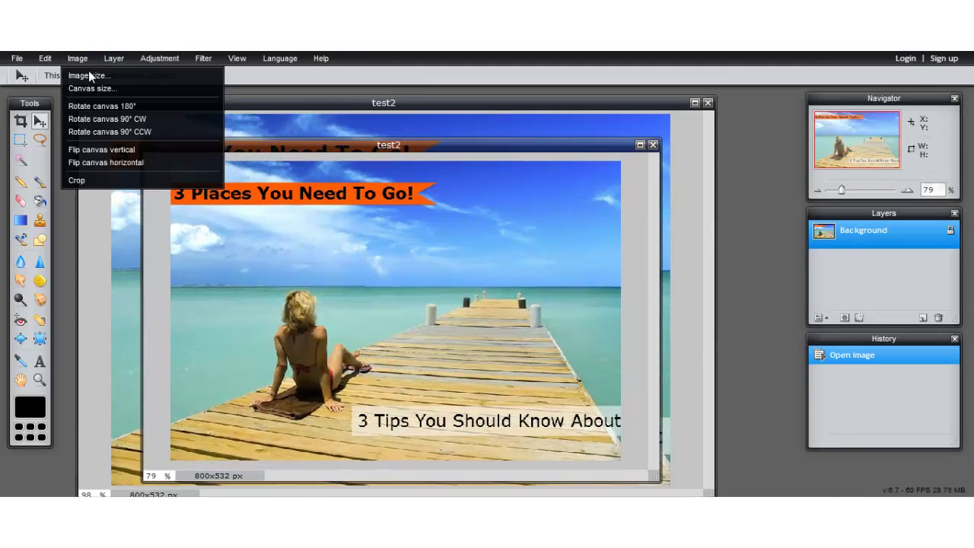
click(91, 77)
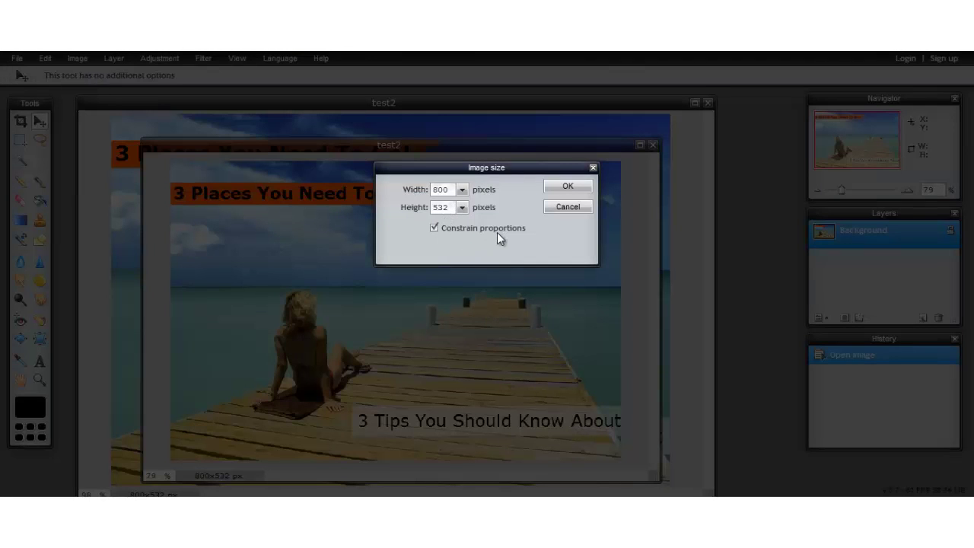
click(461, 190)
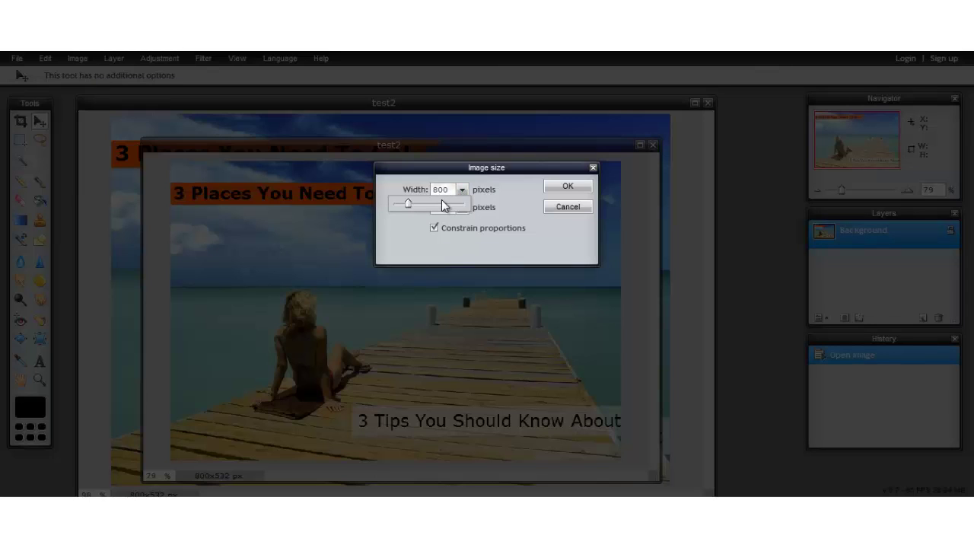
click(461, 191)
drag(446, 189, 429, 189)
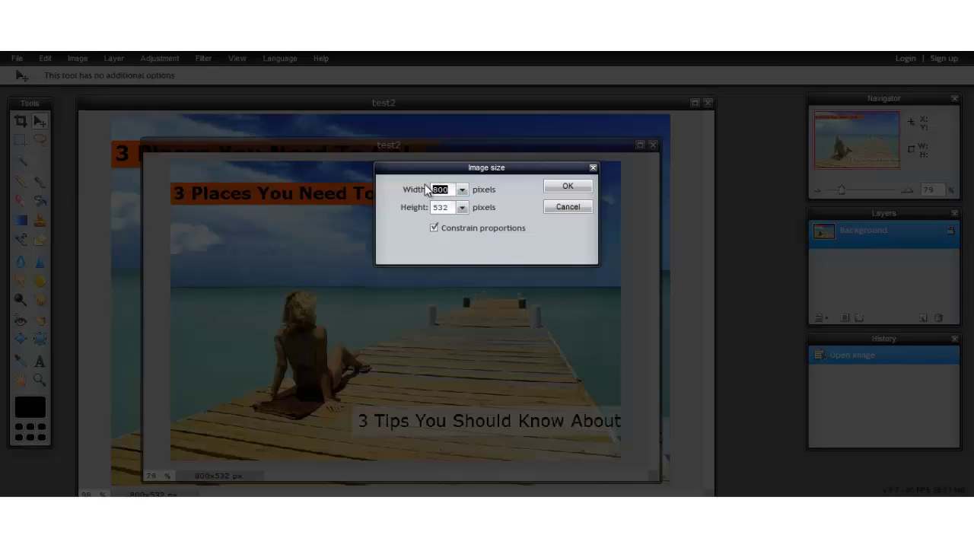
text(6)
click(554, 190)
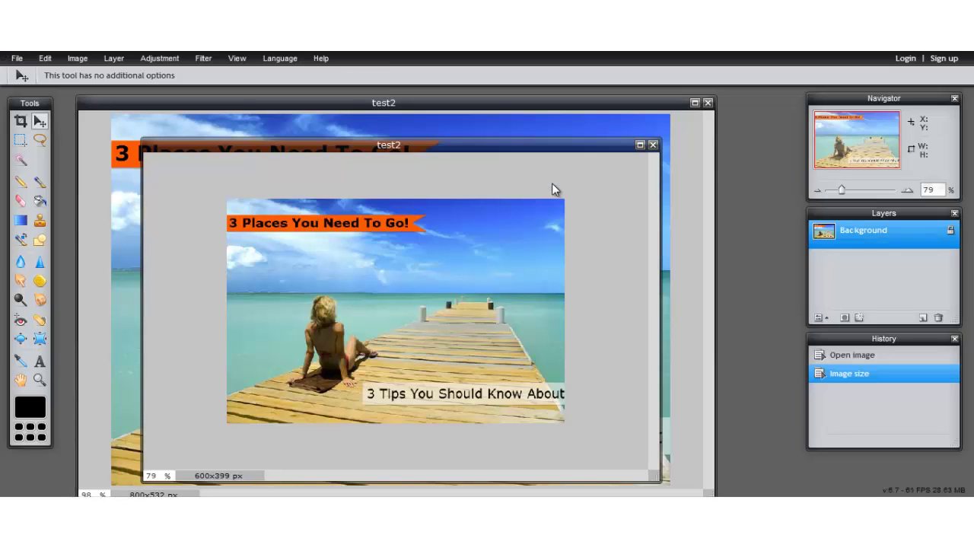
Save the resized image as JPEG test2 on the desktop, overwriting the existing file
click(16, 58)
click(42, 131)
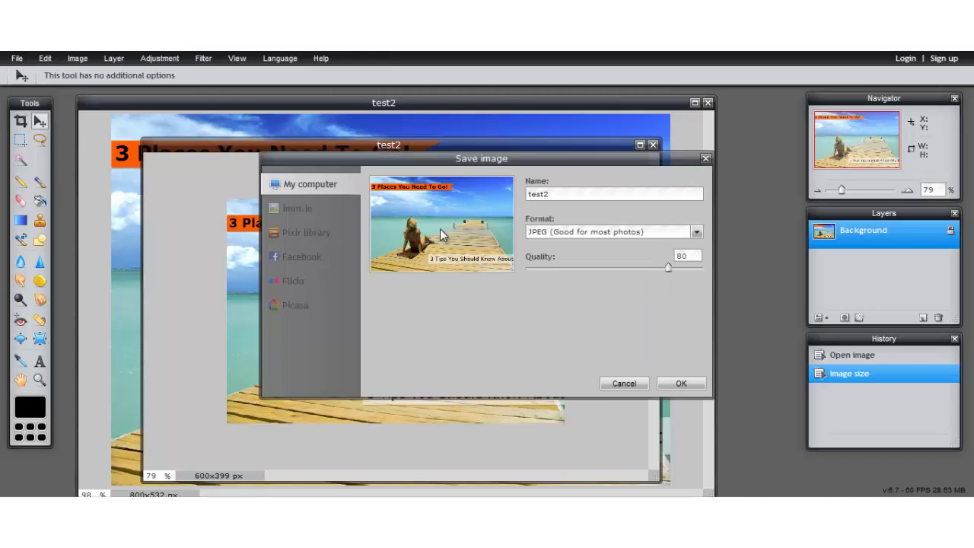
click(665, 382)
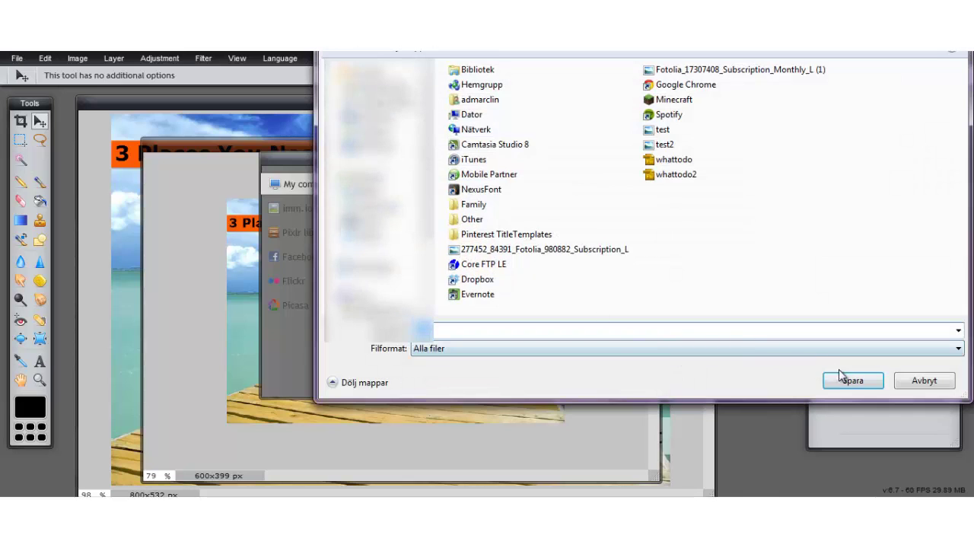
click(843, 379)
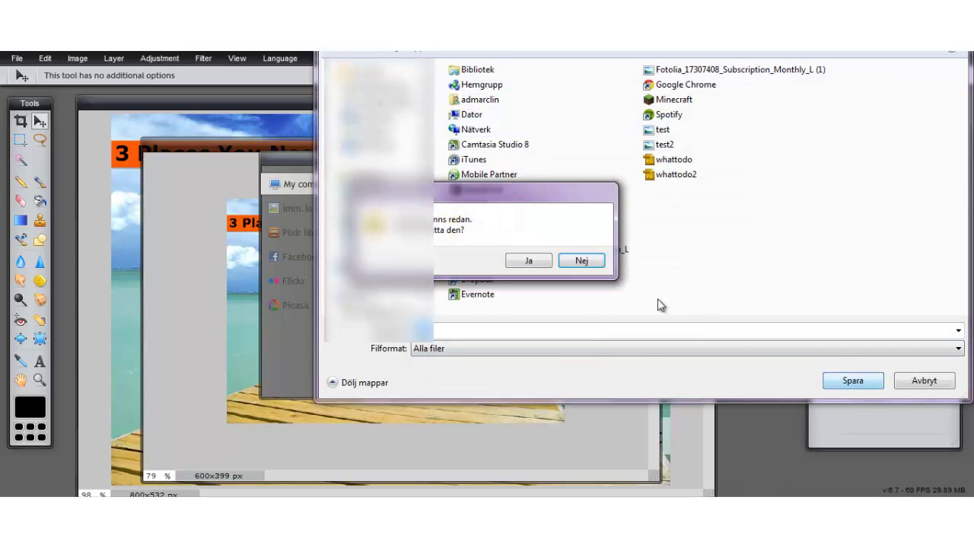
click(524, 263)
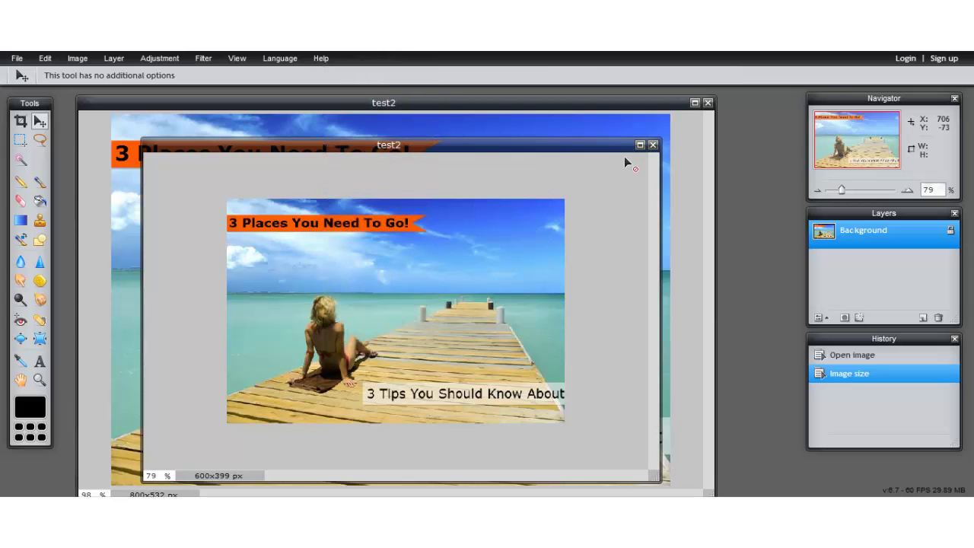
Examine the resized test2 image at several magnifications and compare it with the full-size layered version
drag(596, 146, 598, 133)
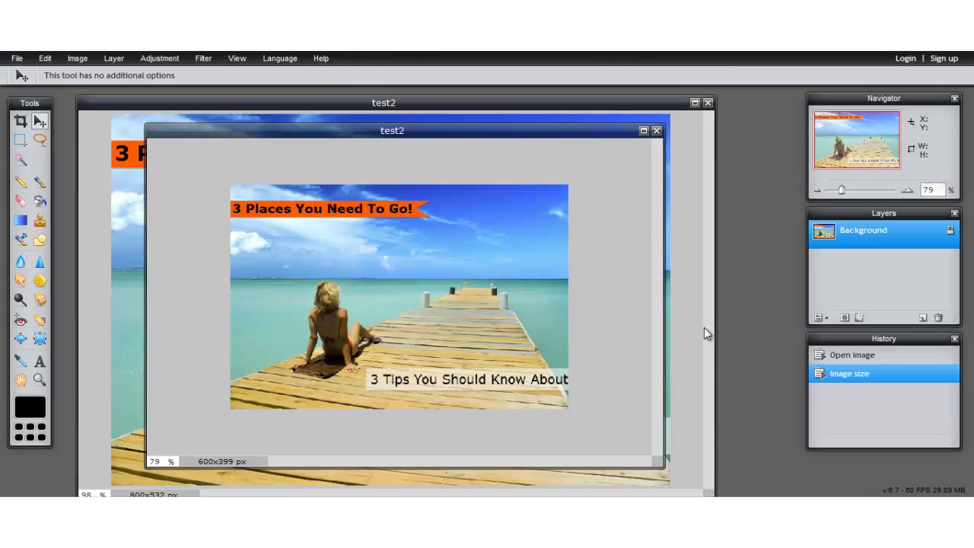
scroll(680, 378, up, 1)
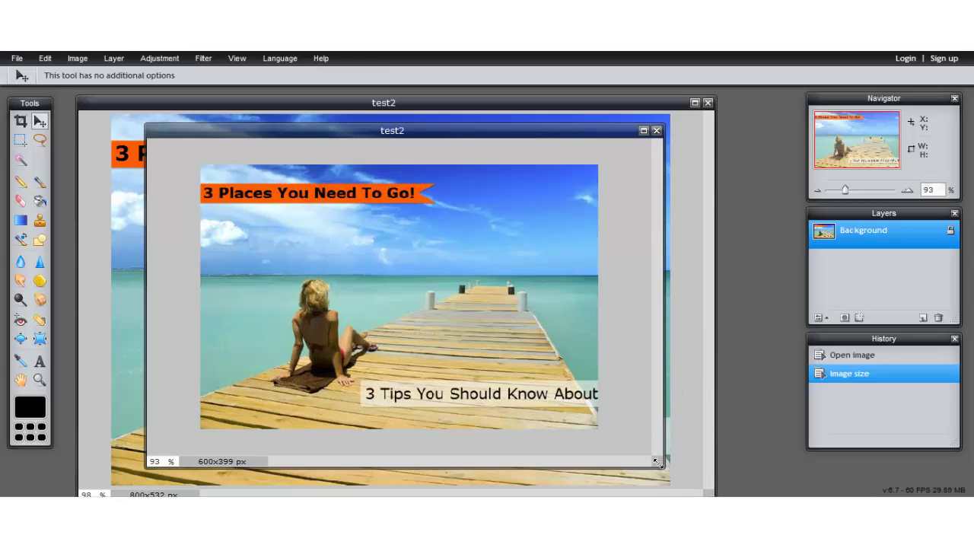
drag(659, 461, 705, 471)
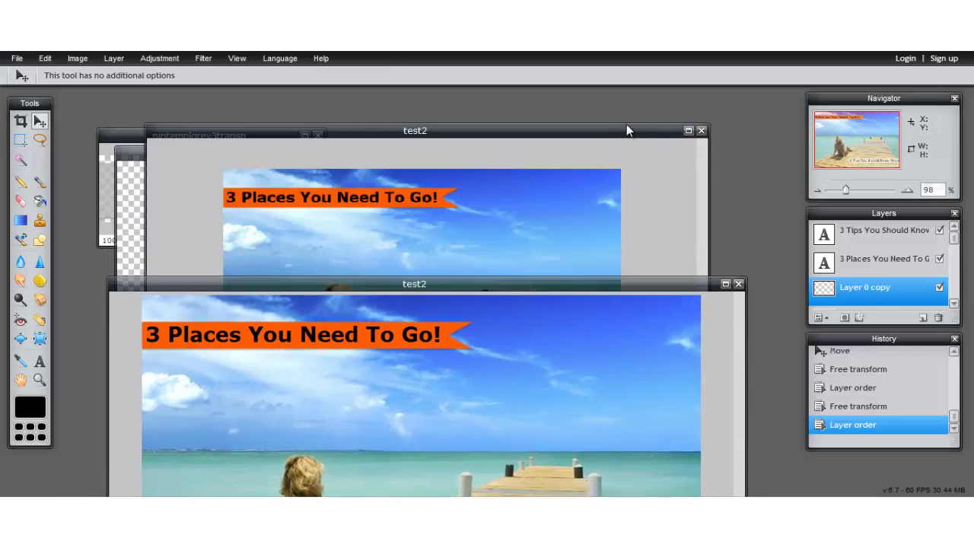
click(627, 130)
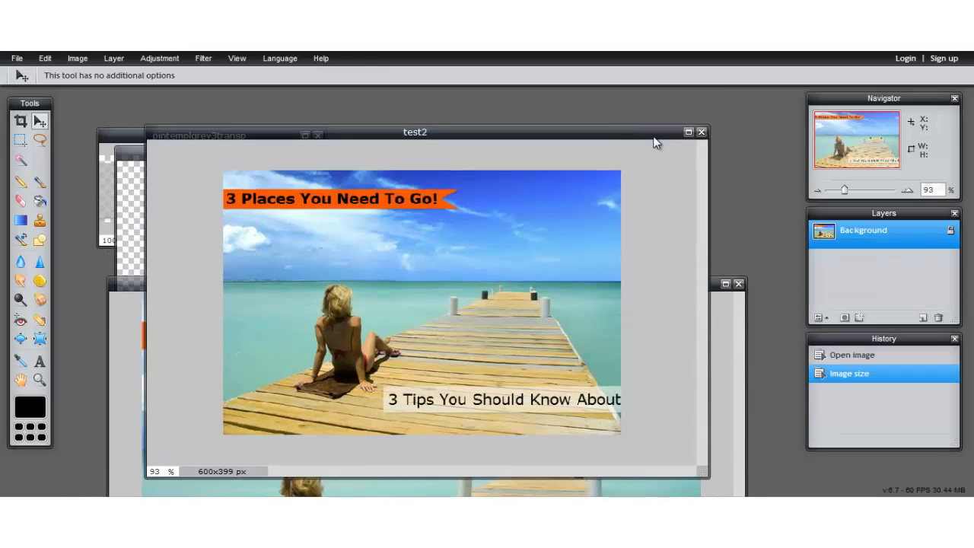
drag(642, 131, 636, 102)
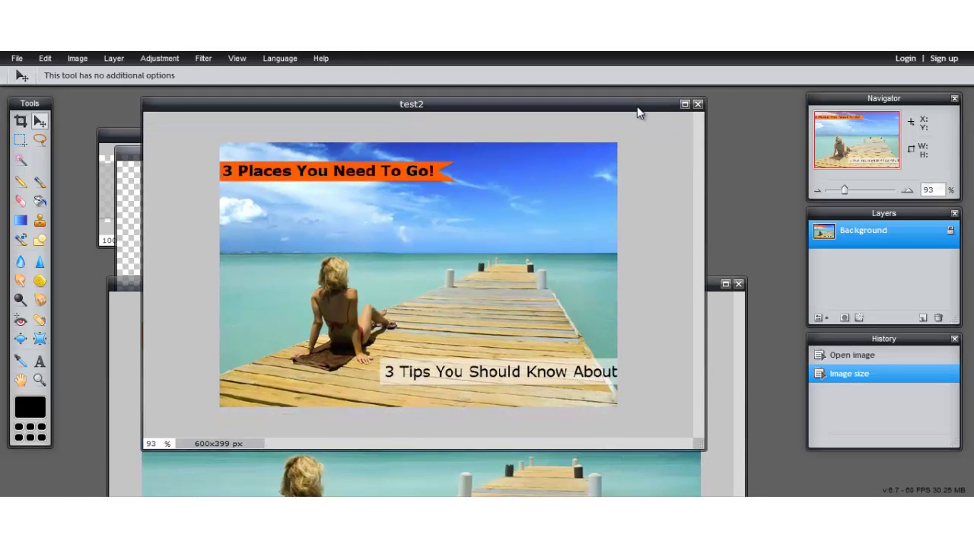
key(ctrl+plus)
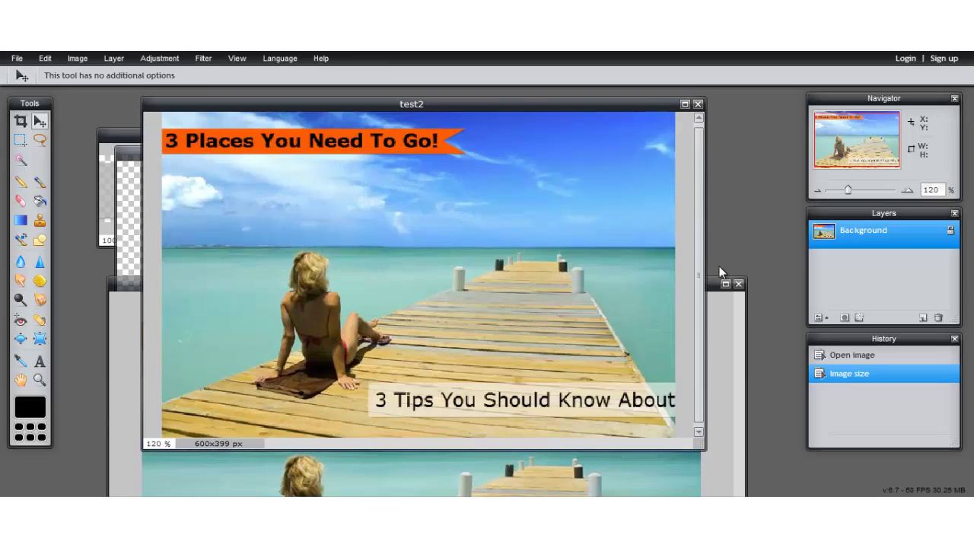
drag(702, 444, 781, 486)
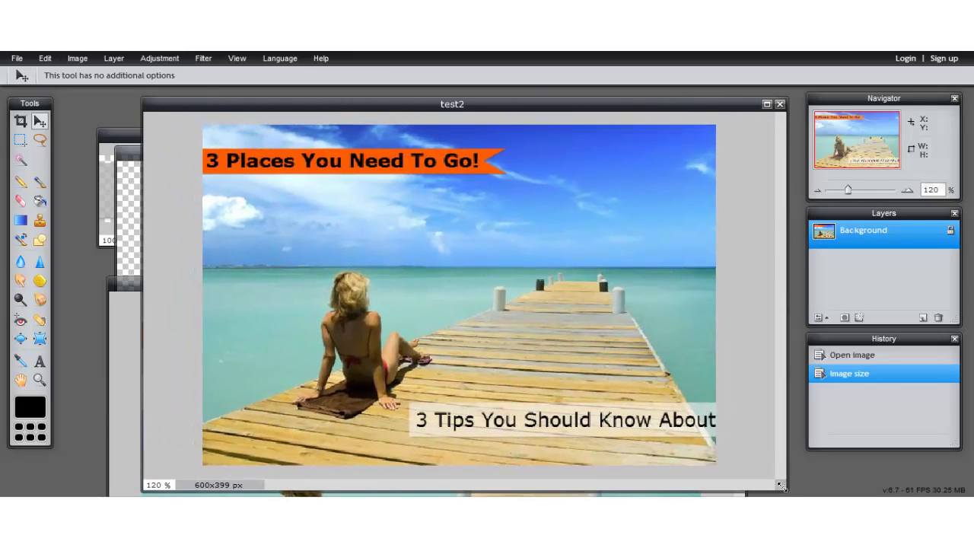
key(ctrl+minus)
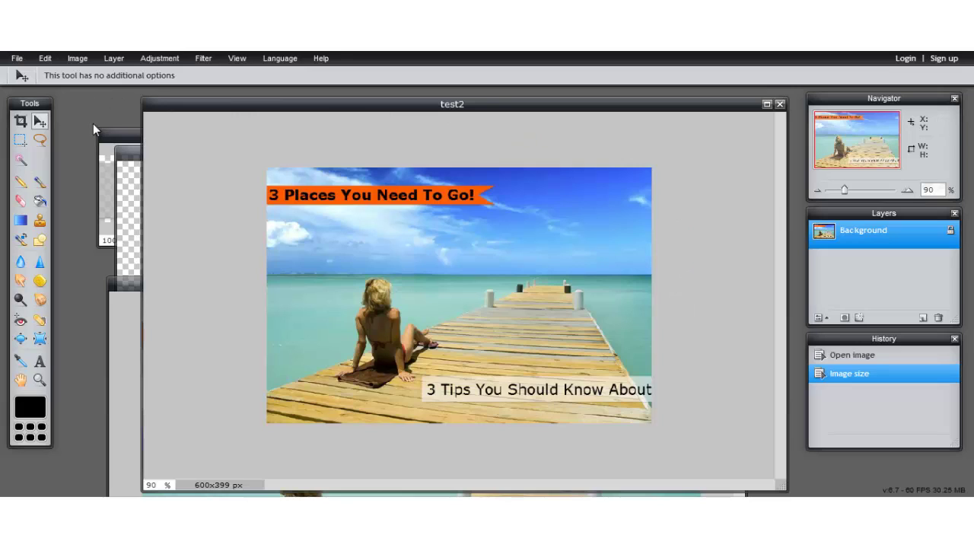
click(17, 60)
mouse_move(38, 58)
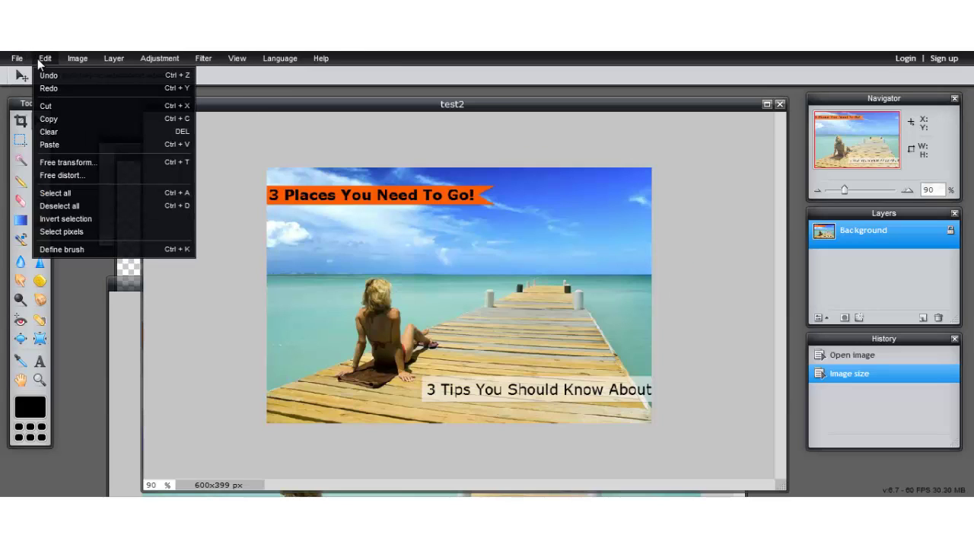
mouse_move(81, 59)
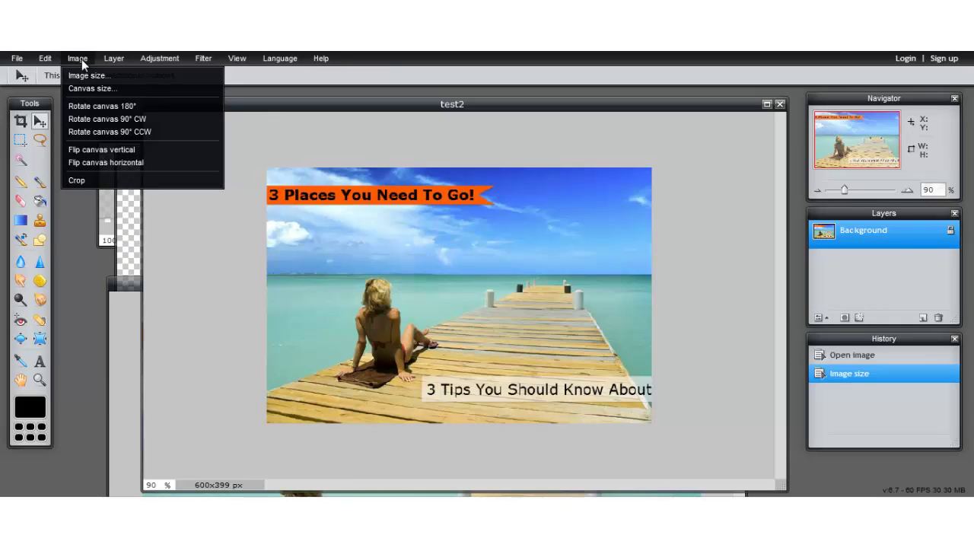
mouse_move(117, 62)
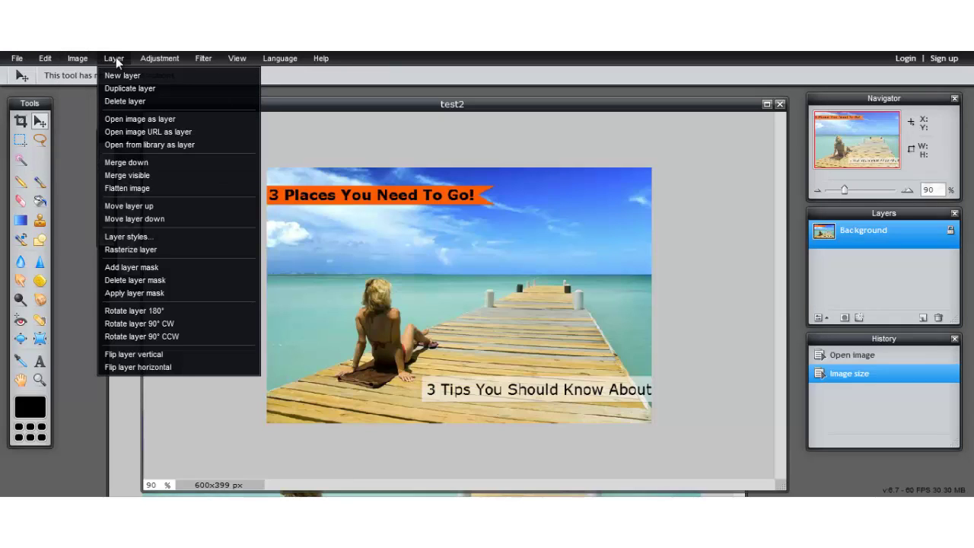
mouse_move(163, 59)
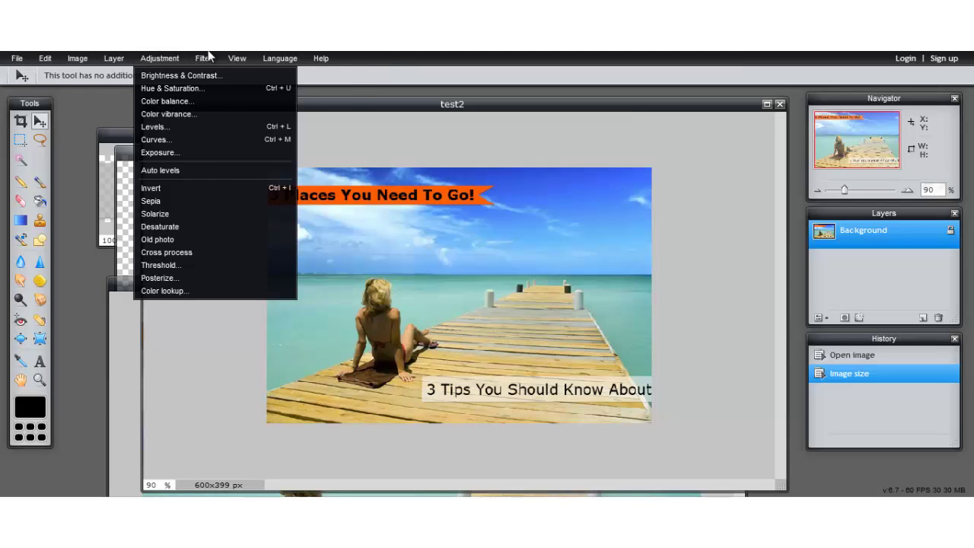
mouse_move(205, 58)
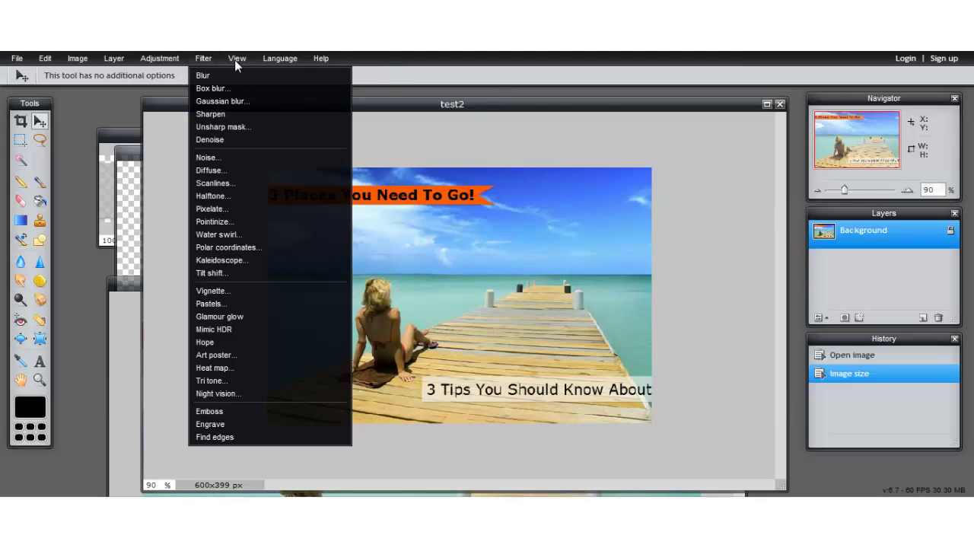
mouse_move(274, 70)
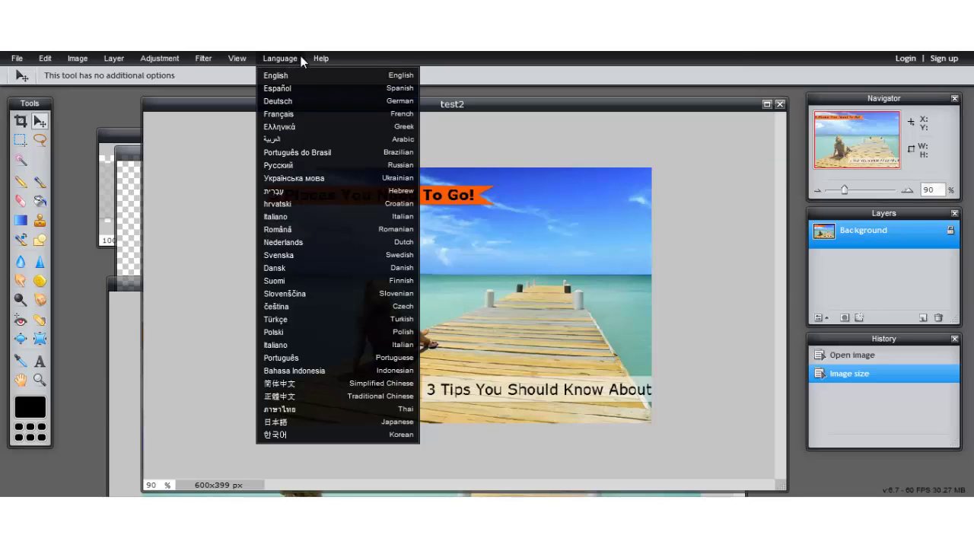
mouse_move(324, 61)
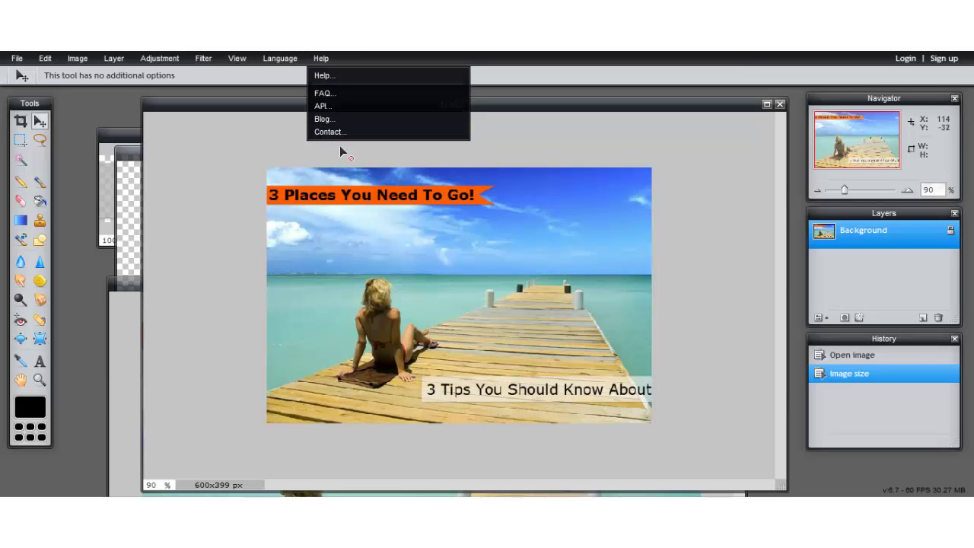
click(217, 111)
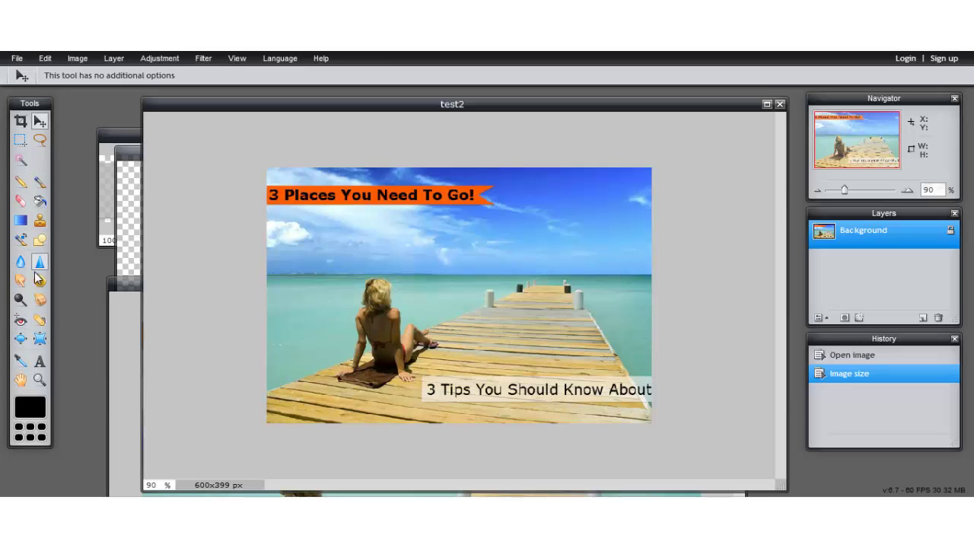
drag(194, 102, 196, 103)
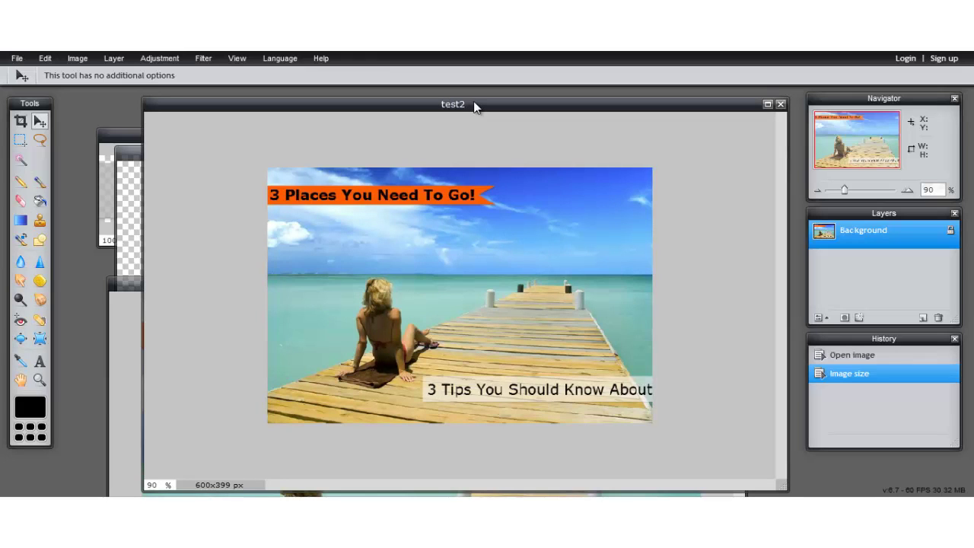
drag(474, 105, 439, 98)
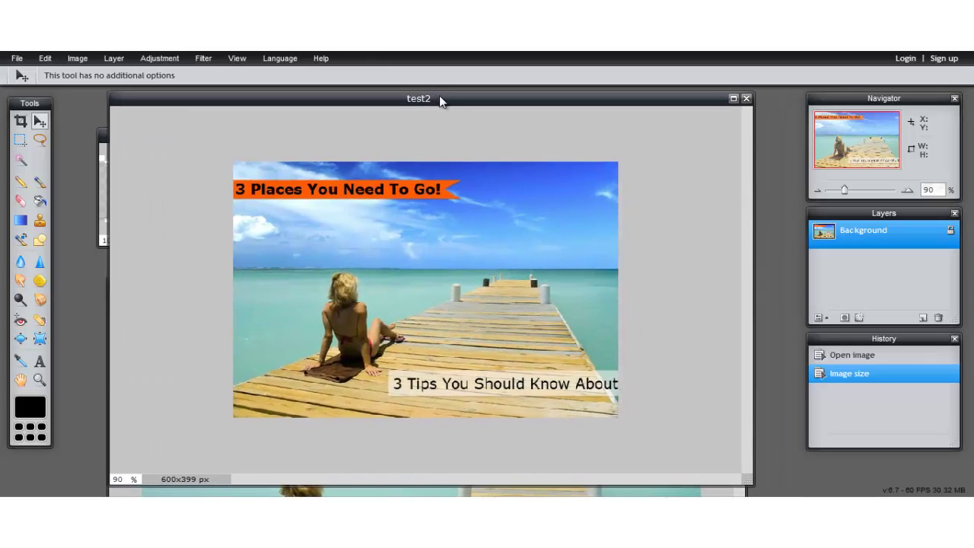